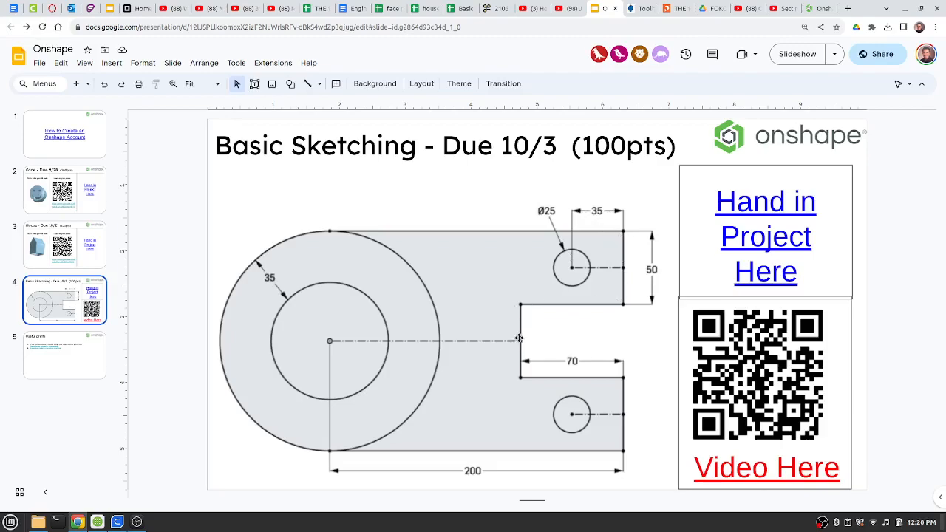
Switch to Onshape, open the documents page and create a public document named "basic sketch"
click(818, 8)
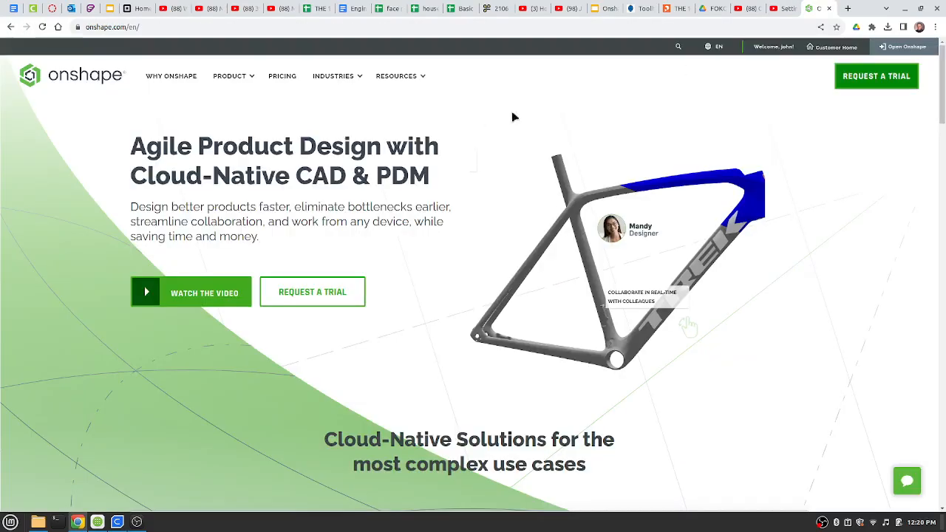
click(907, 50)
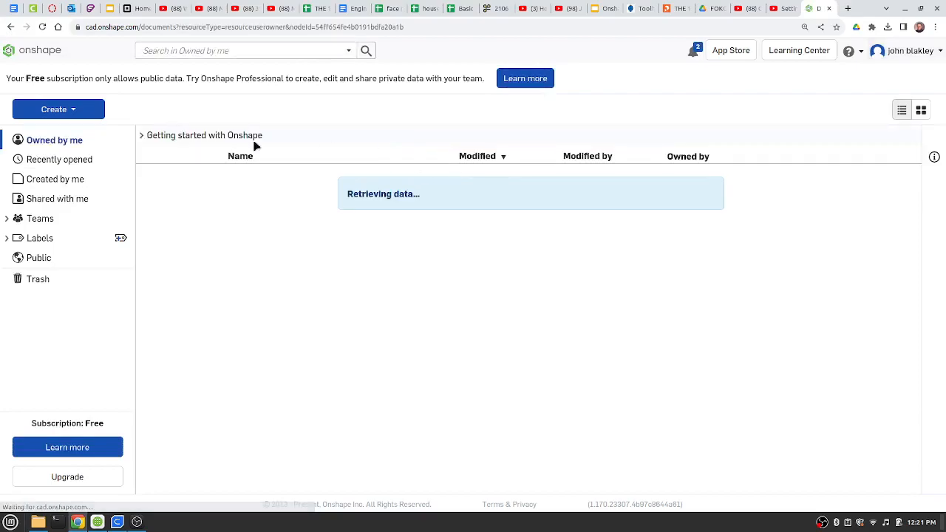
click(67, 111)
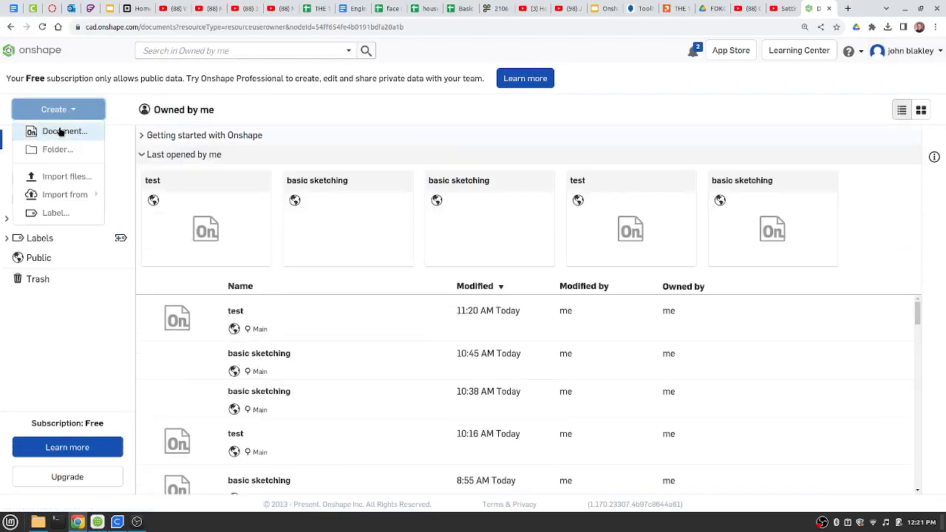
click(61, 130)
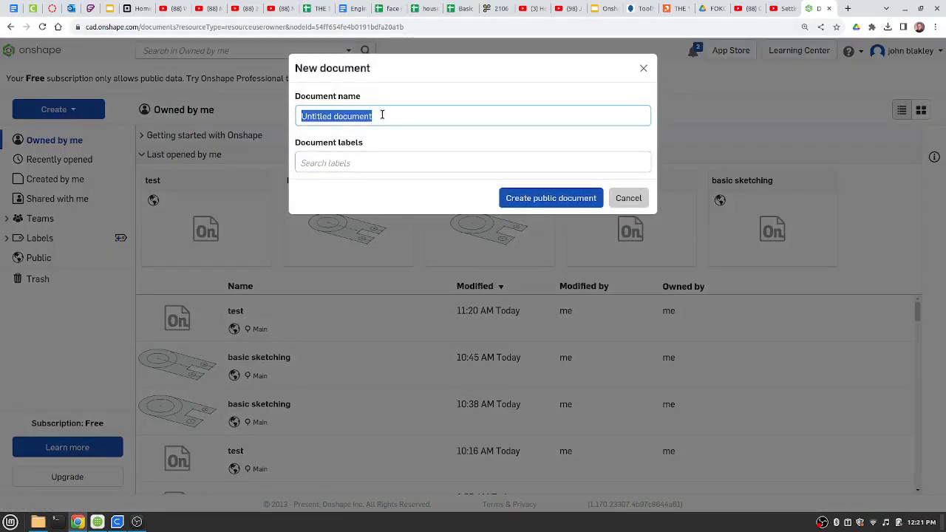
text(basic sketch)
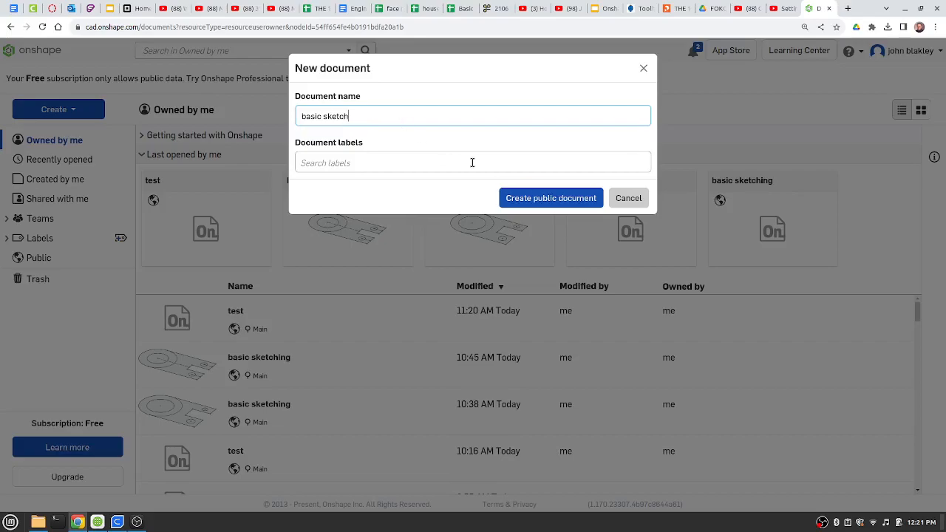
click(547, 199)
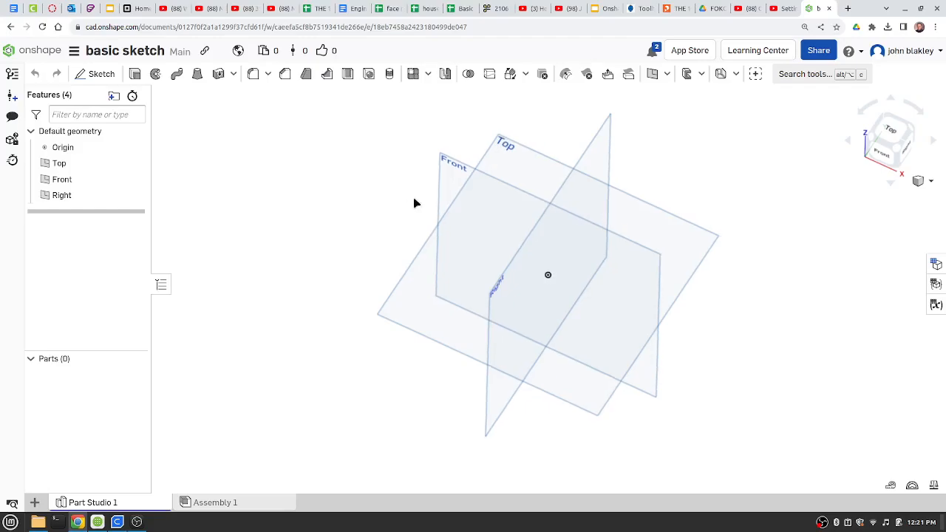
Start a sketch on the Top plane, hide the default planes and view the sketch from the top
click(520, 162)
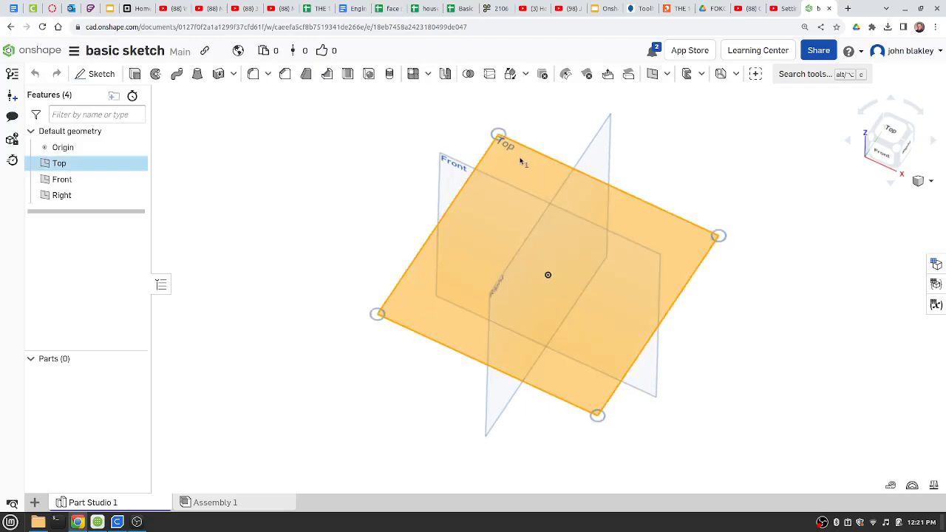
click(104, 73)
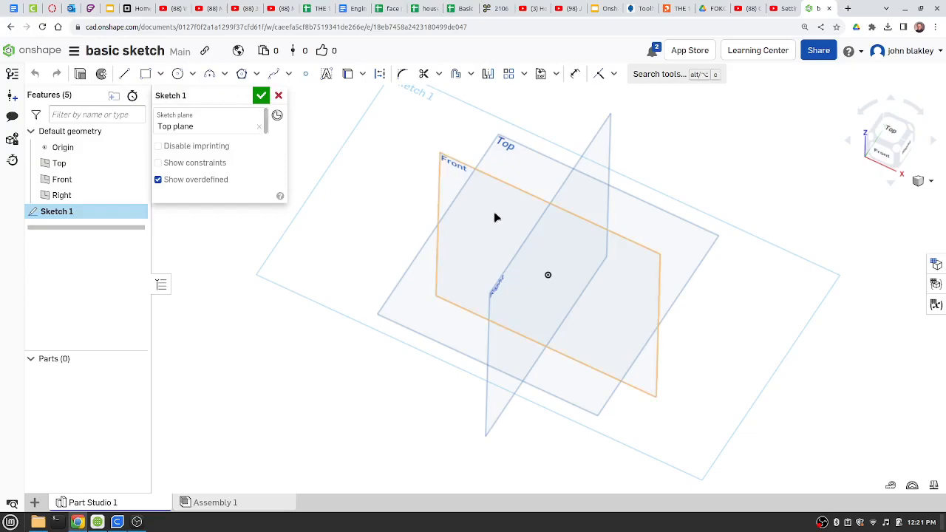
key(p)
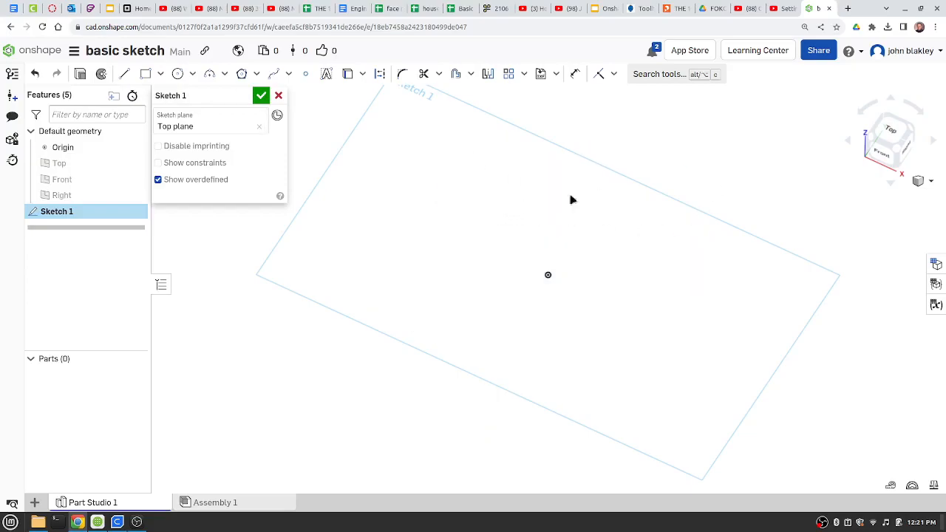
click(894, 137)
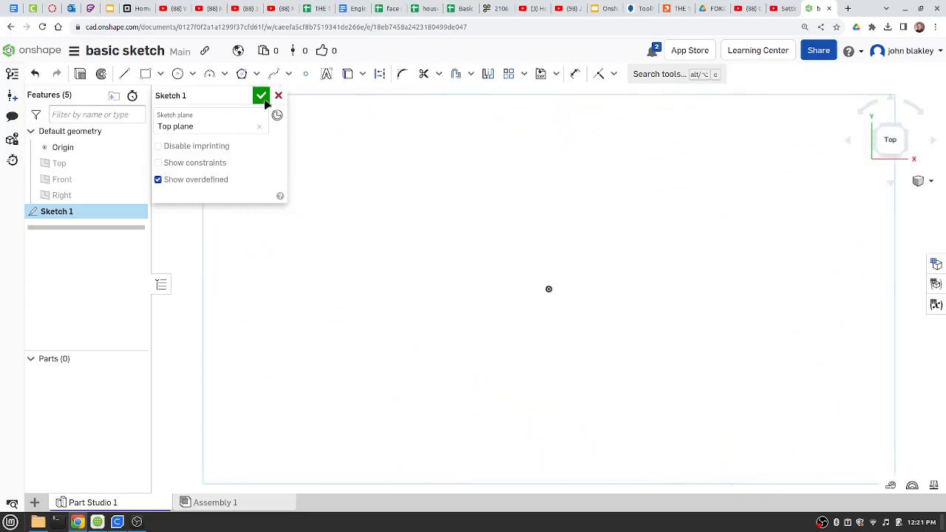
Sketch two concentric circles, about 90 mm and 119 mm in diameter, centred horizontally in line with the origin on its left side
click(178, 75)
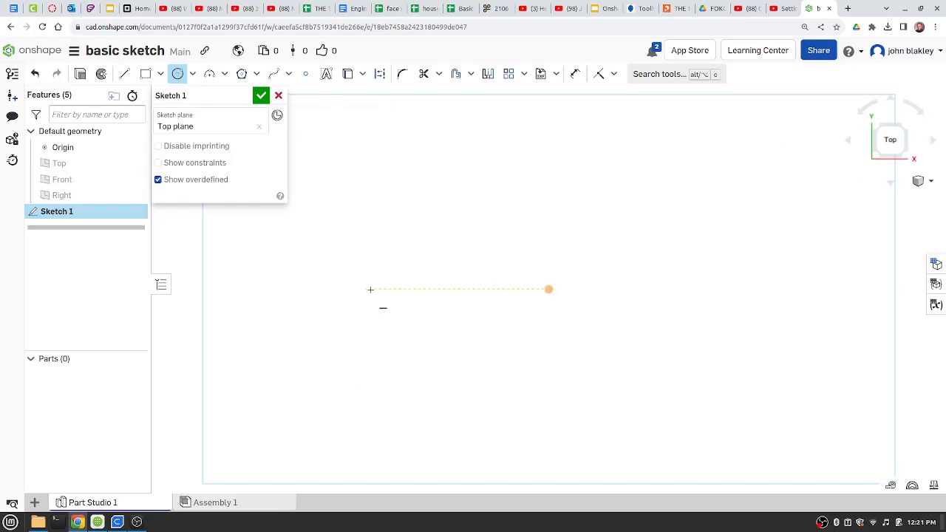
click(370, 290)
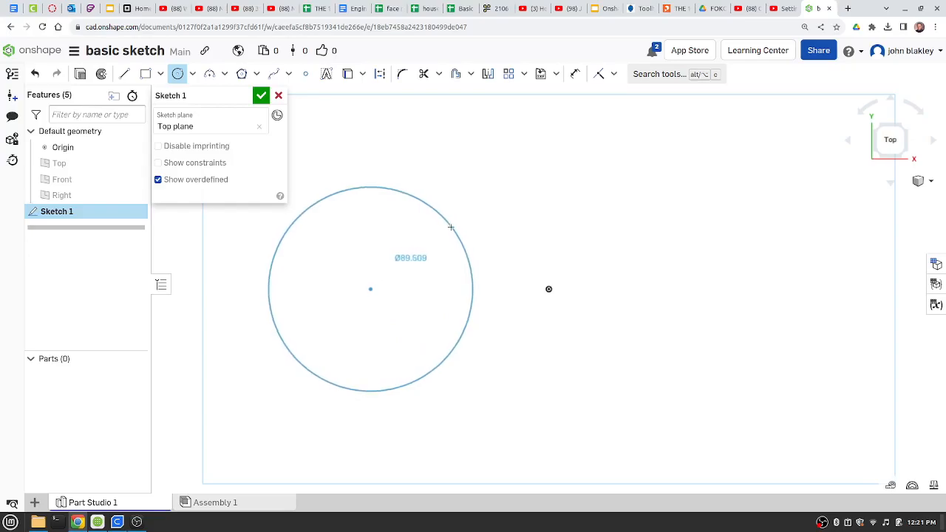
click(450, 228)
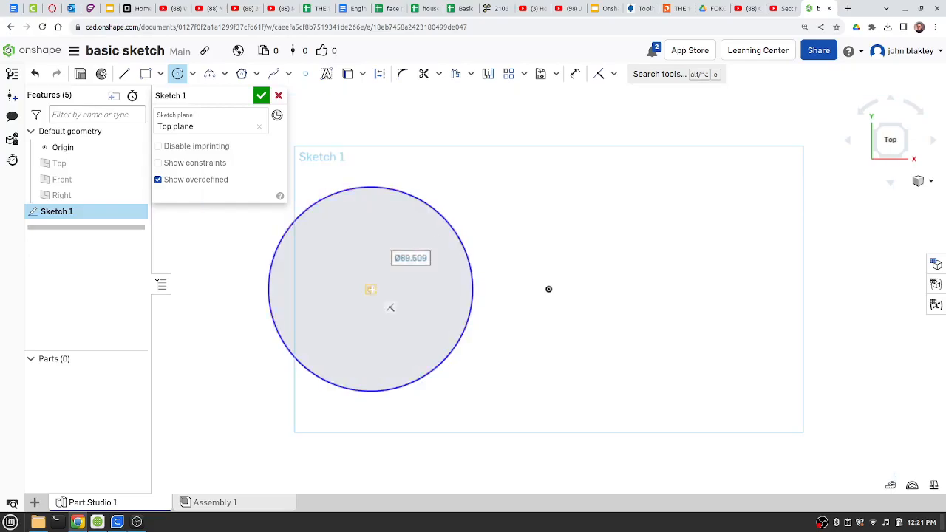
click(370, 289)
click(488, 224)
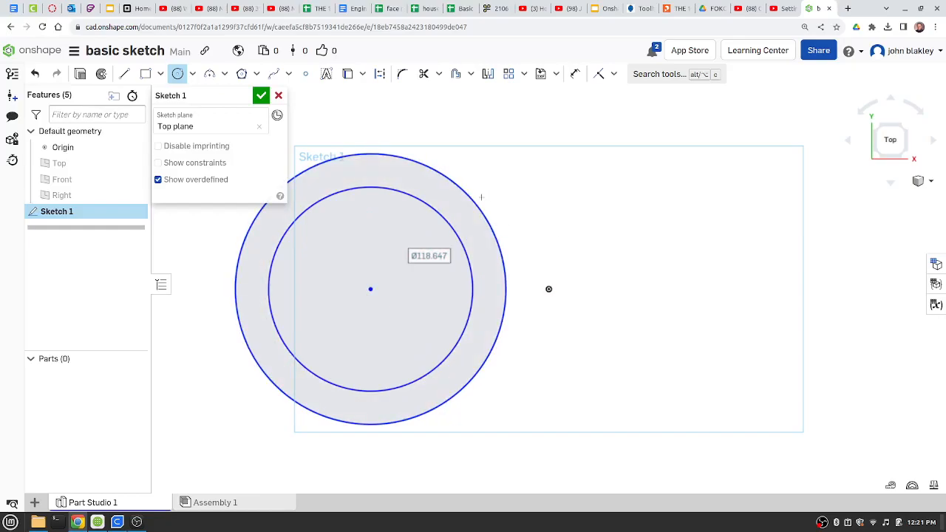
Sketch connected lines from the outer circle's top: about 177 mm right, down, 44 mm left, 43 mm down, 44 mm right and 32 mm down
click(123, 75)
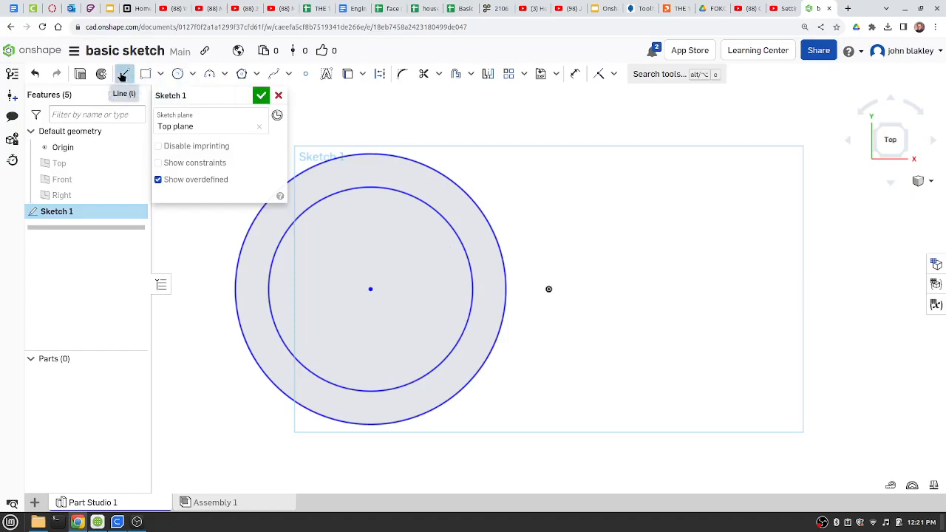
click(372, 154)
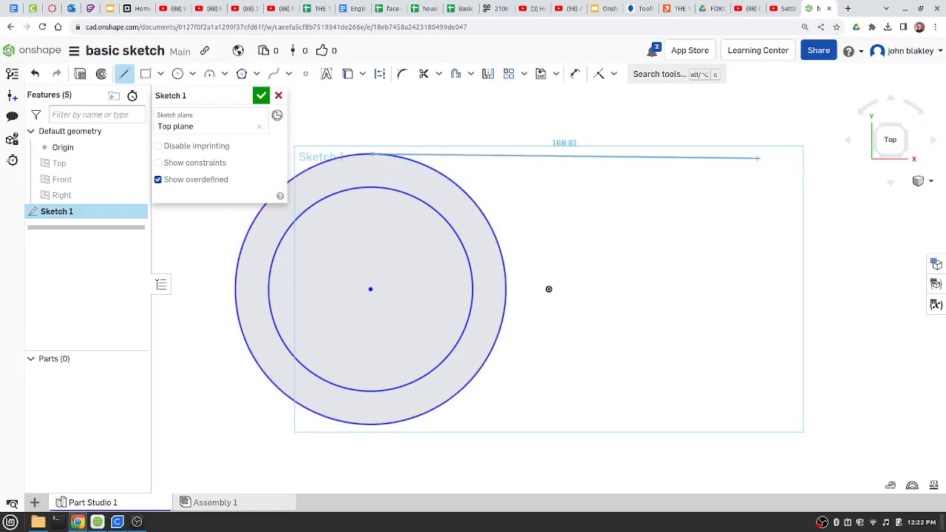
click(774, 154)
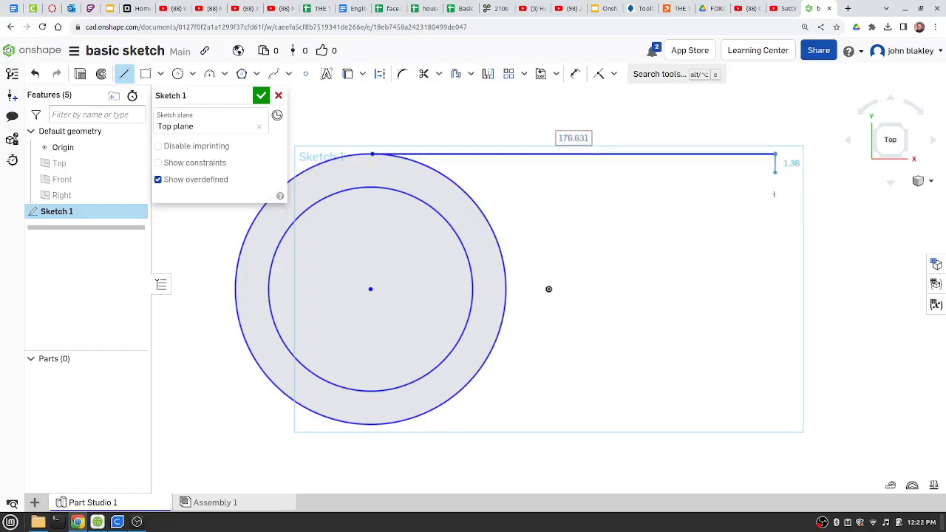
click(774, 234)
click(675, 233)
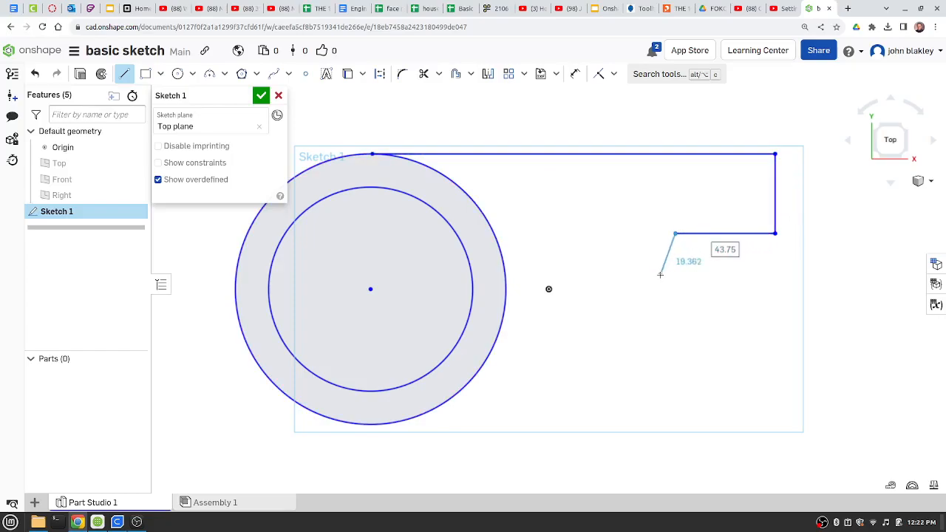
click(674, 330)
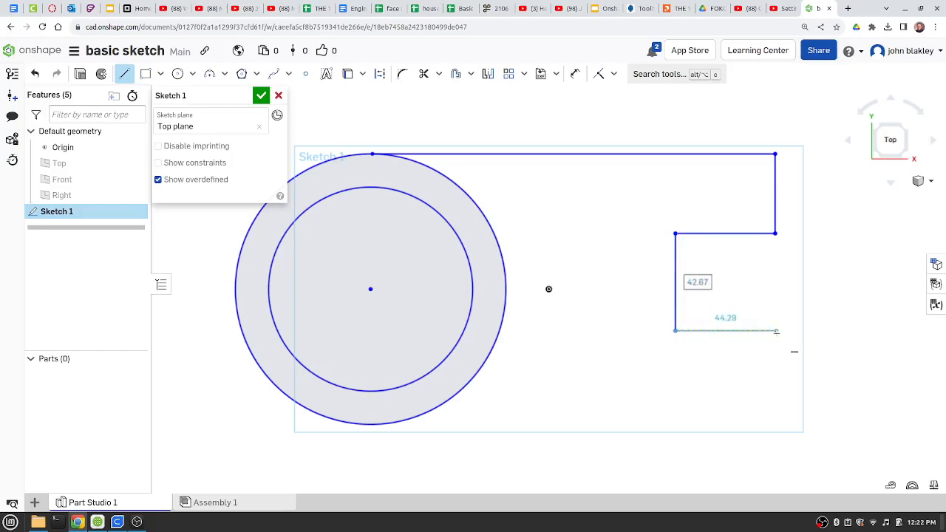
click(776, 331)
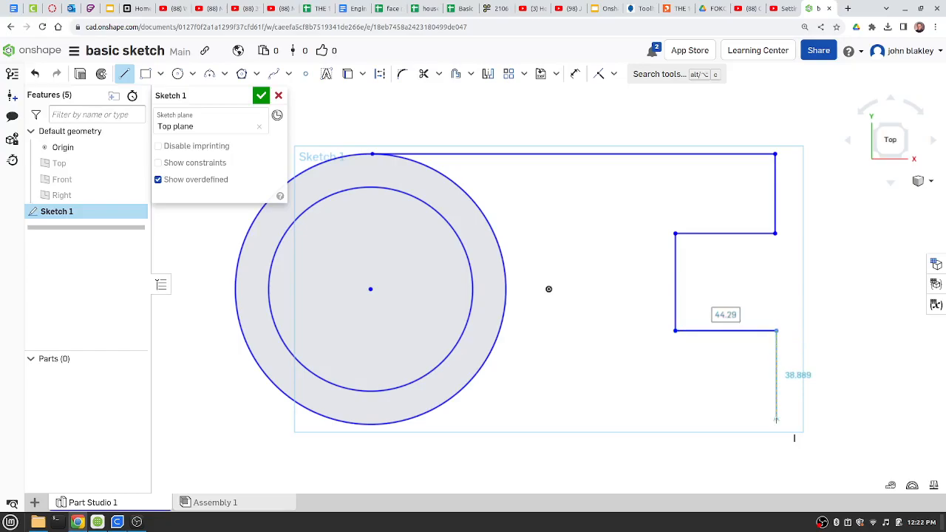
click(777, 403)
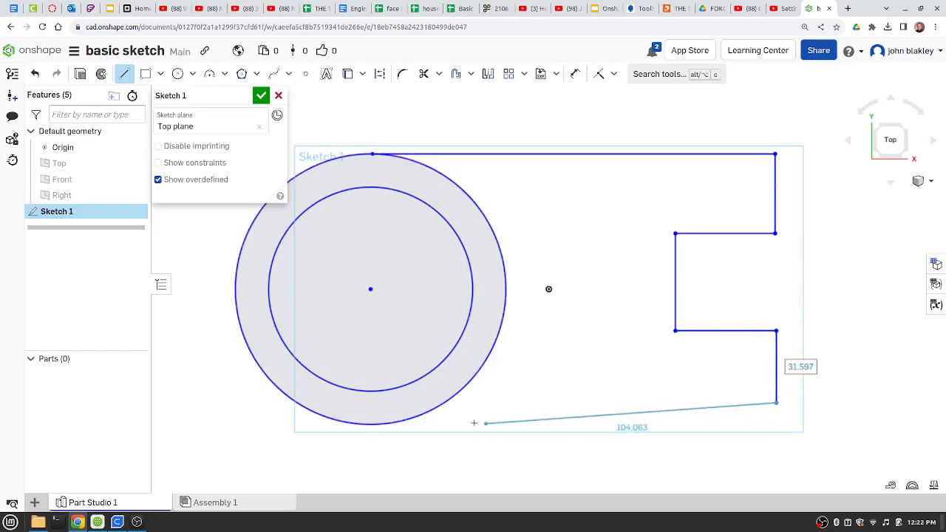
click(366, 425)
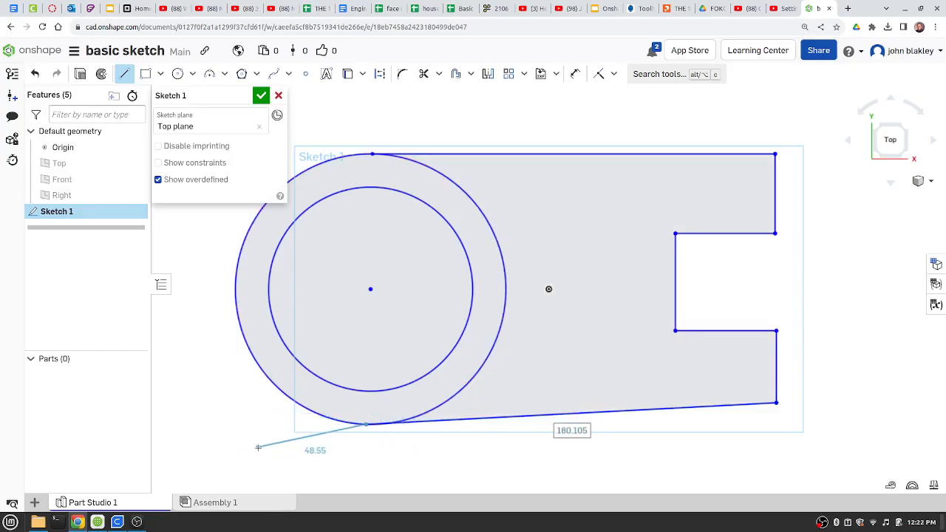
right_click(237, 425)
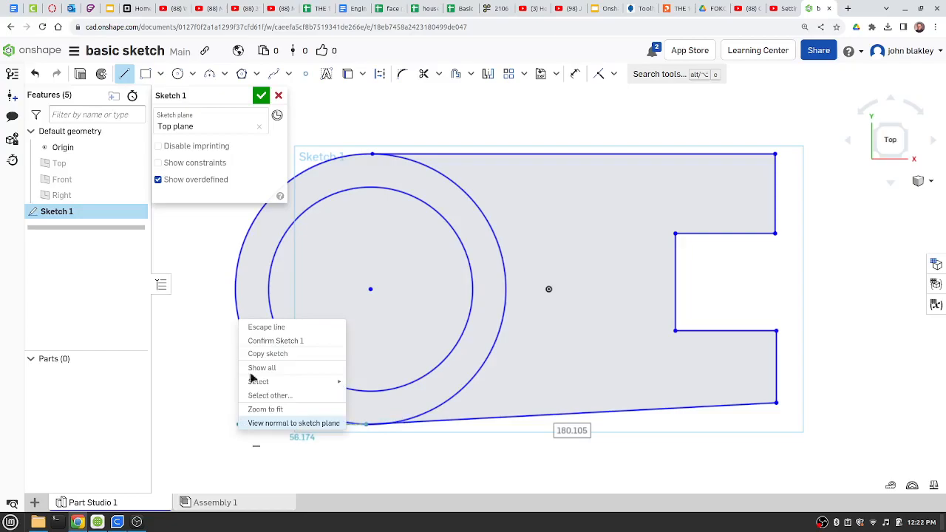
click(256, 327)
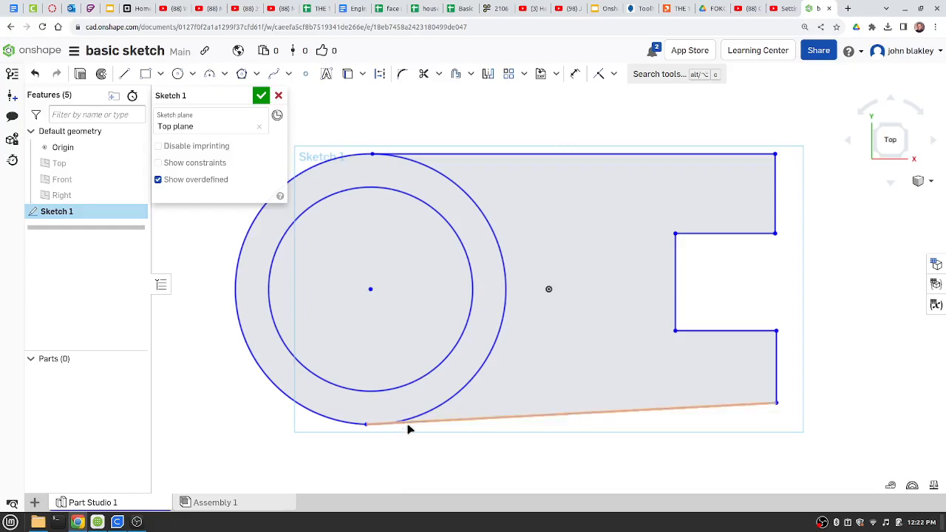
key(ctrl+z)
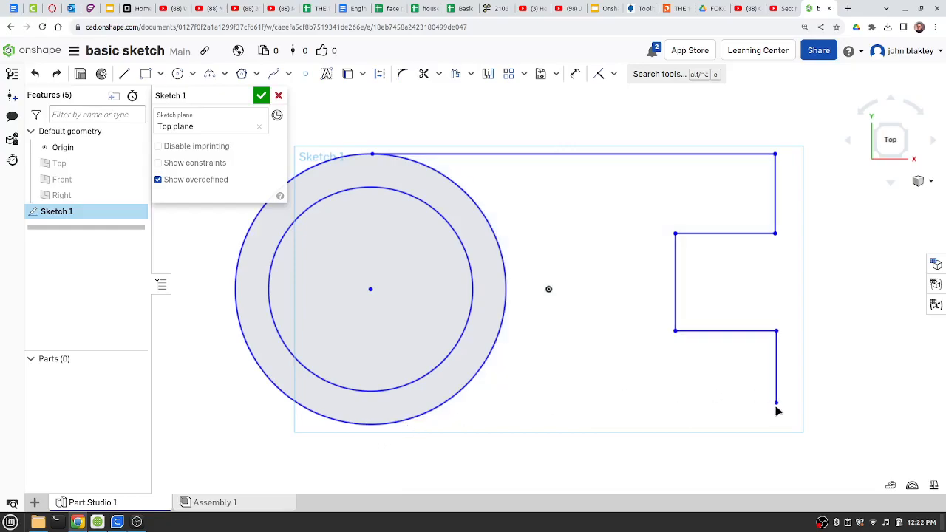
Draw a sloped line from the outline's open lower-right end to a point just below the outer circle's bottom
click(124, 73)
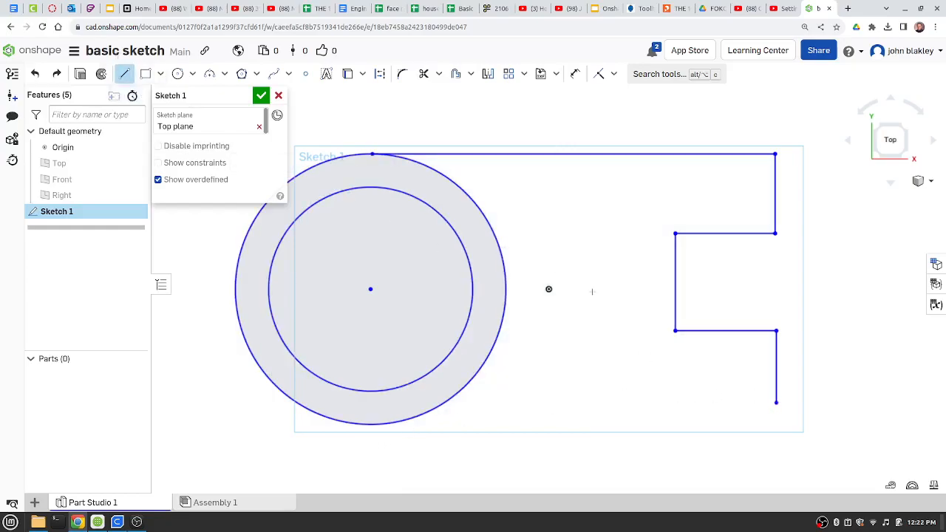
click(776, 401)
click(384, 433)
key(Escape)
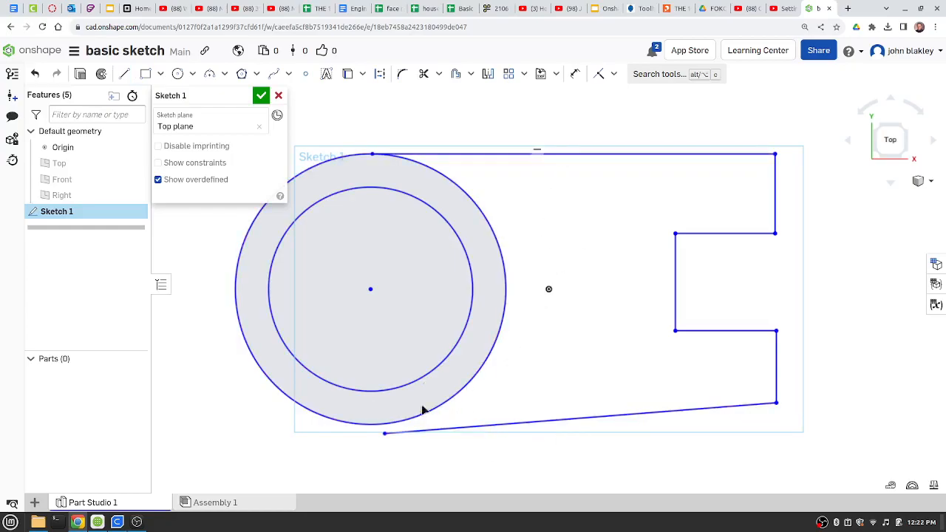
Apply a Coincident constraint between the sloped line's free endpoint and the outer circle
scroll(388, 436, up, 3)
scroll(393, 431, up, 3)
mouse_move(402, 364)
middle_down()
mouse_move(463, 324)
mouse_move(498, 280)
middle_up()
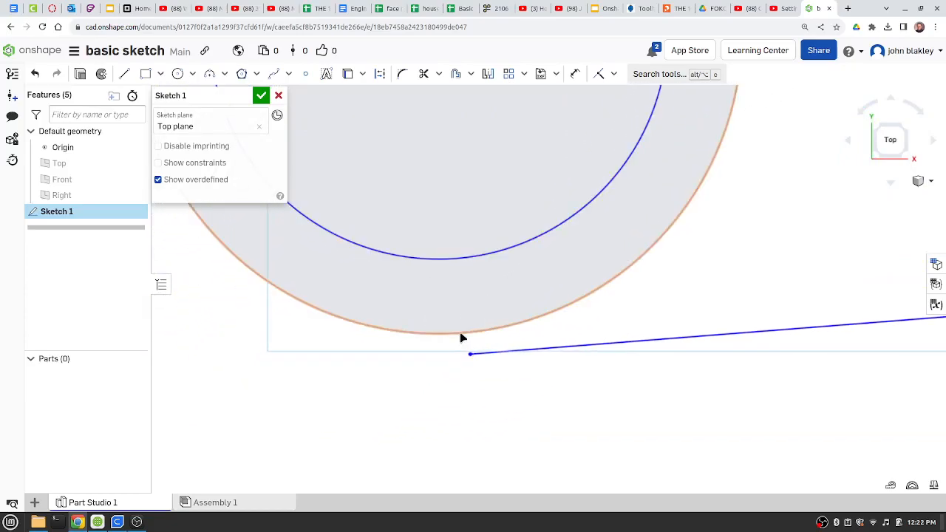
click(614, 75)
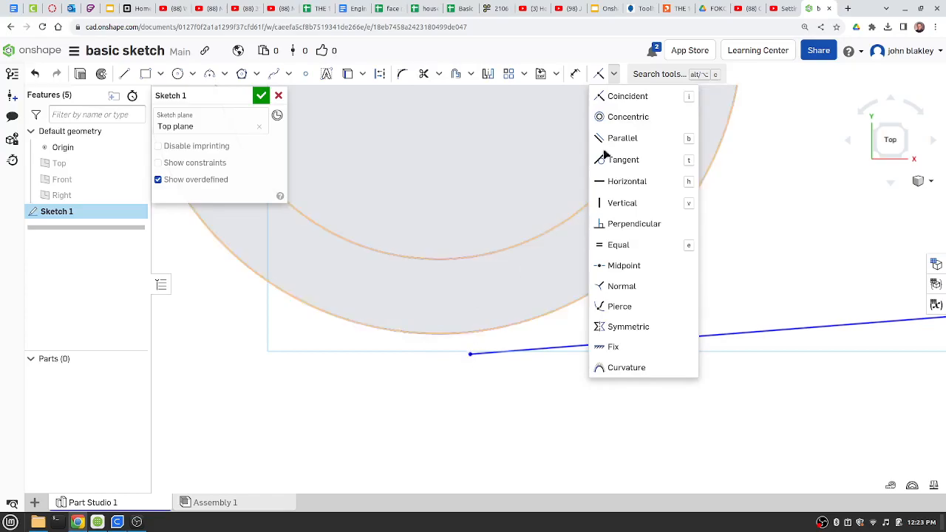
click(616, 99)
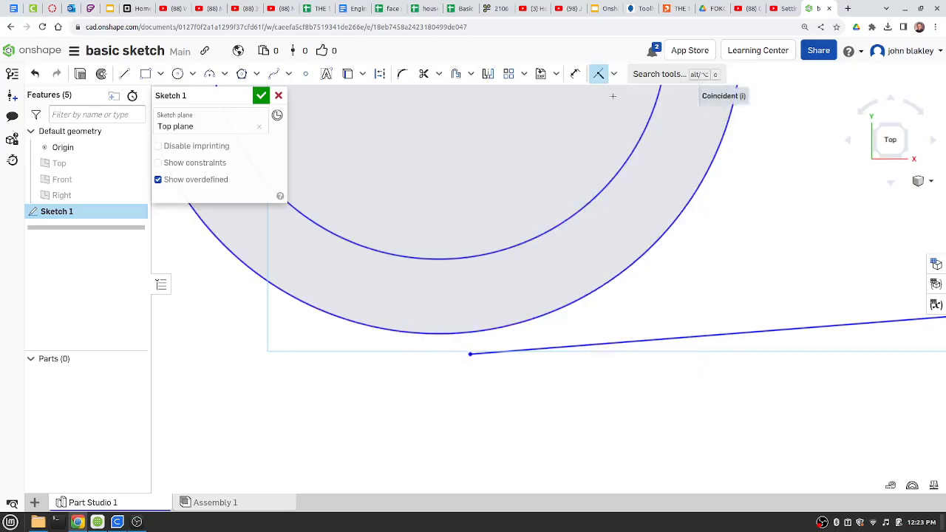
click(470, 354)
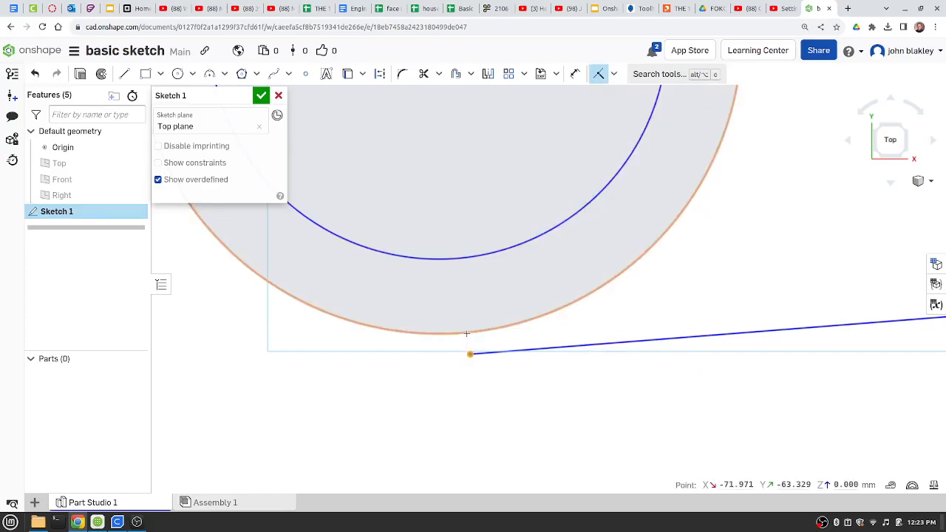
click(468, 333)
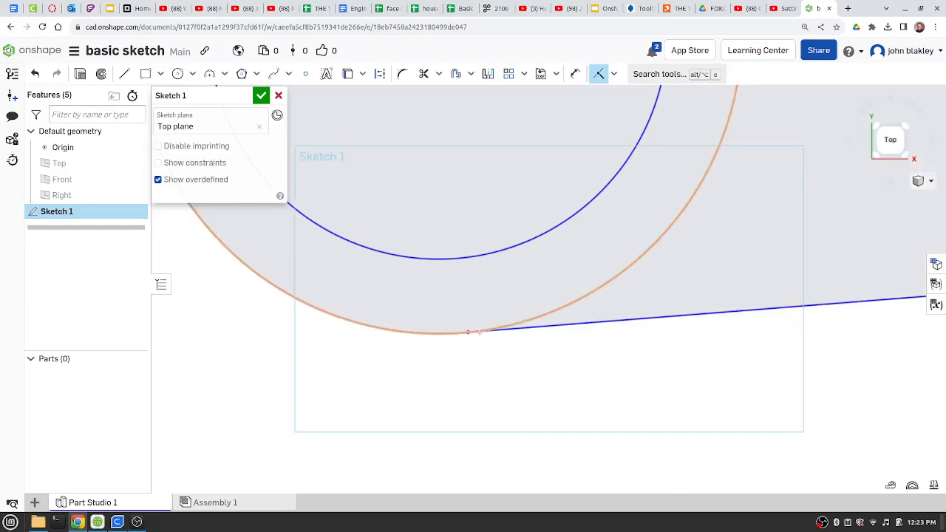
Apply a Horizontal constraint to the sloped line joining the outer circle's bottom to the outline's lower-right end
scroll(477, 332, down, 5)
scroll(650, 273, down, 2)
middle_drag(730, 242, 611, 303)
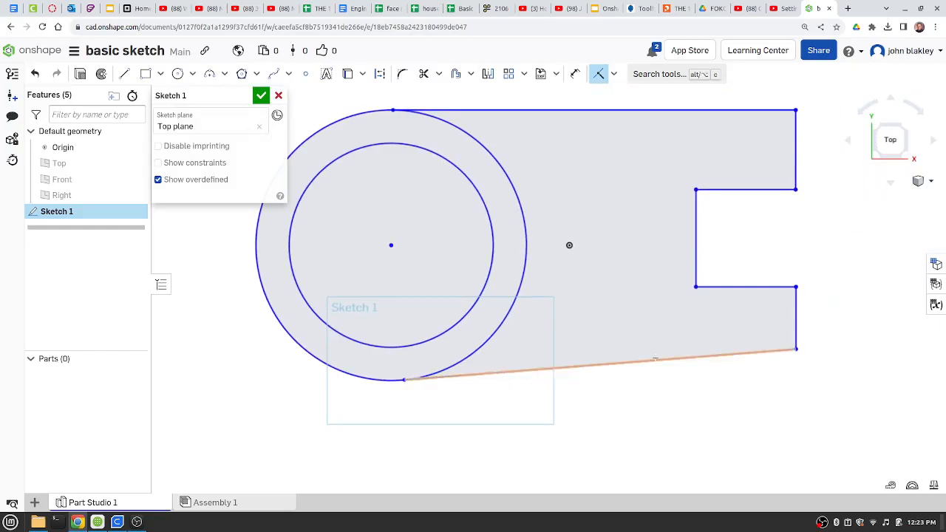
click(612, 75)
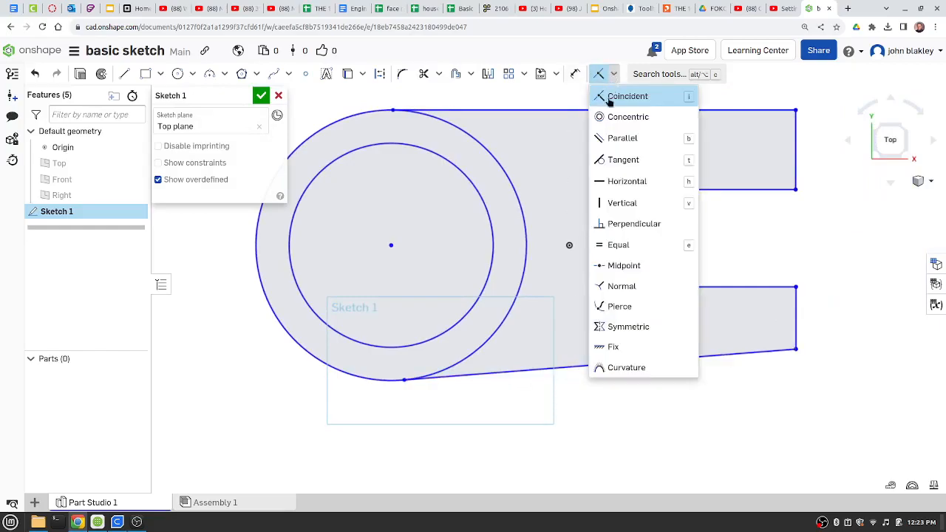
click(633, 182)
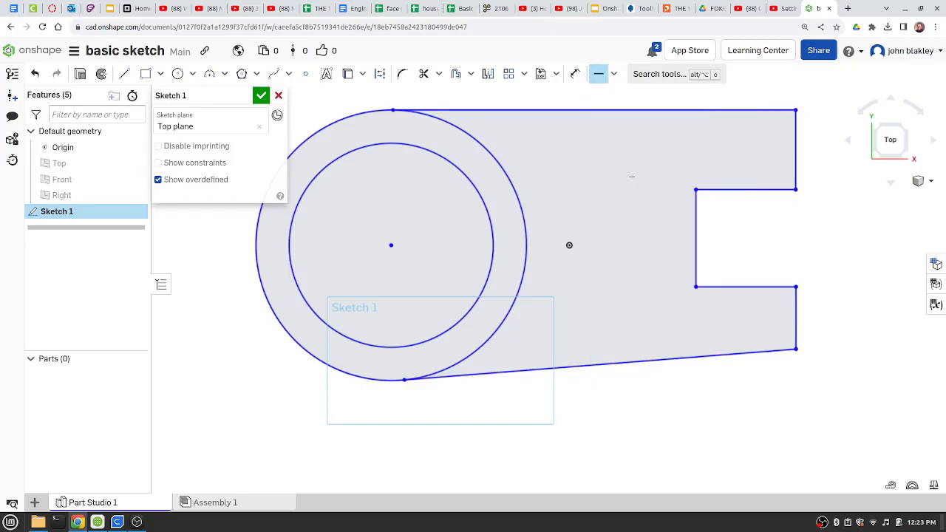
click(606, 363)
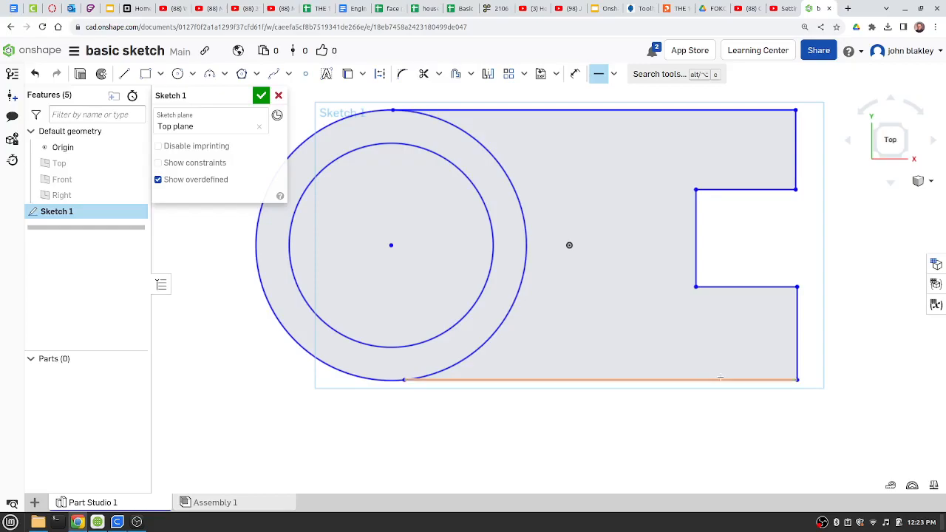
Move the notch's lower-right corner so the lower tab's right edge lines up vertically with the upper tab's right edge
click(600, 74)
mouse_move(797, 289)
mouse_down()
mouse_move(814, 290)
mouse_move(797, 293)
mouse_up()
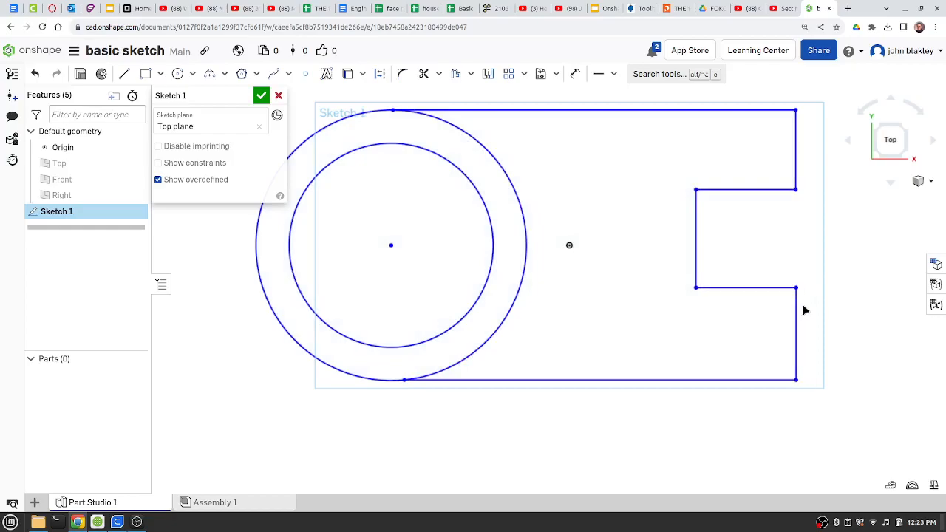
click(613, 74)
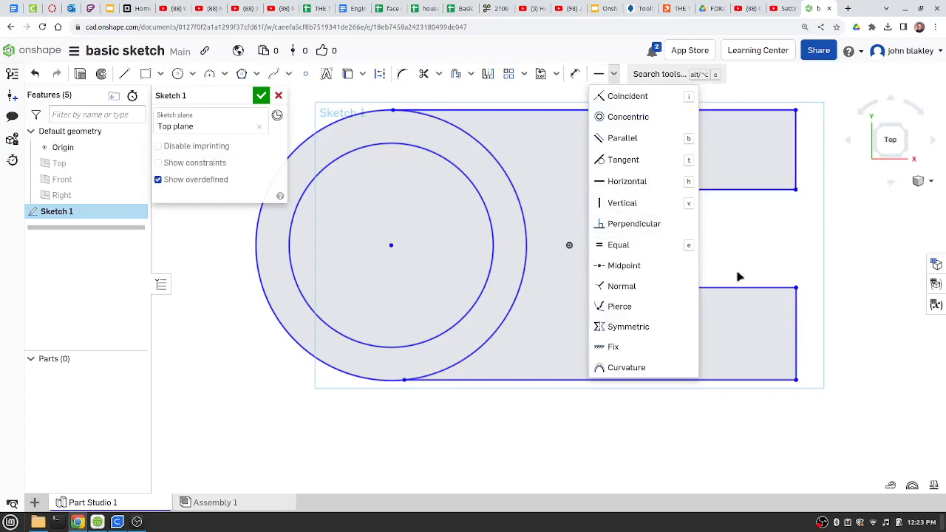
click(889, 266)
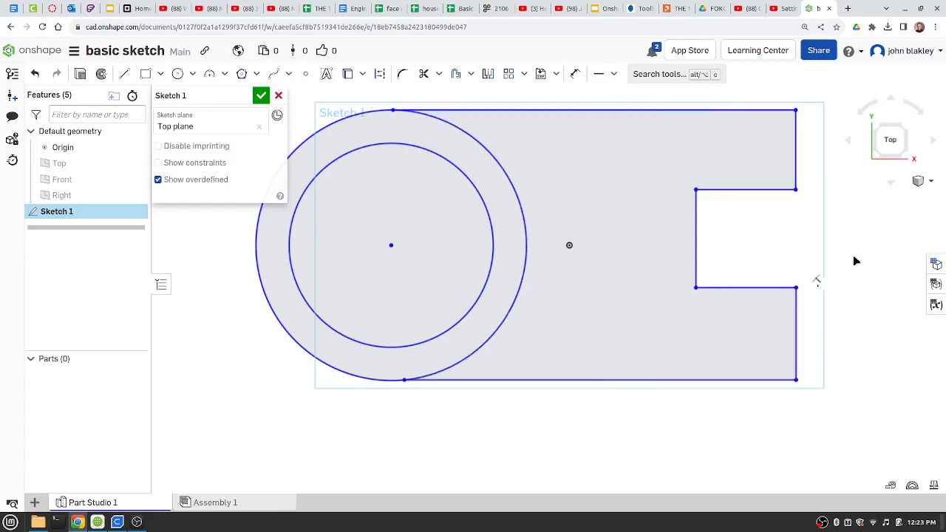
Draw two circles about 19 mm in diameter, one in the upper tab and one in the lower tab beside the notch
click(182, 74)
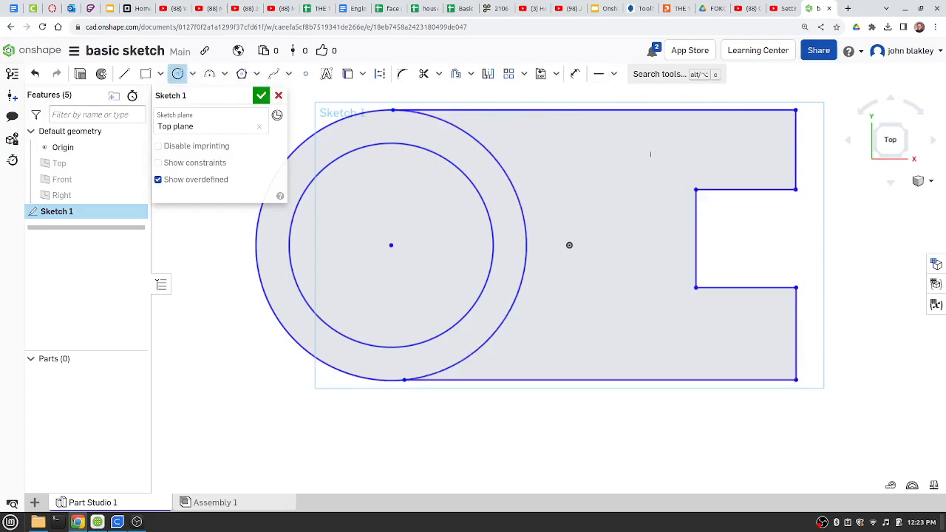
click(733, 150)
click(754, 151)
click(732, 331)
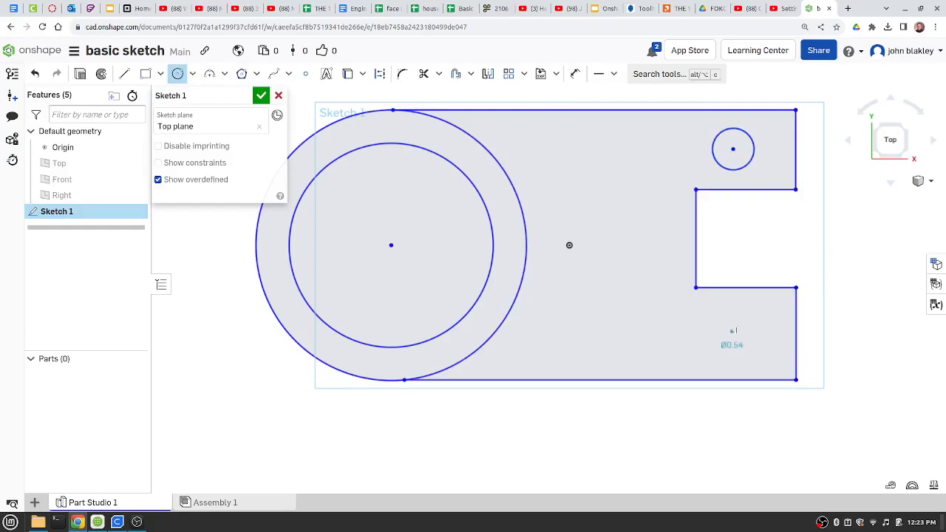
click(751, 324)
Check the reference dimensions on the Google Slides assignment, and place its browser tab next to the Onshape document's tab
click(599, 9)
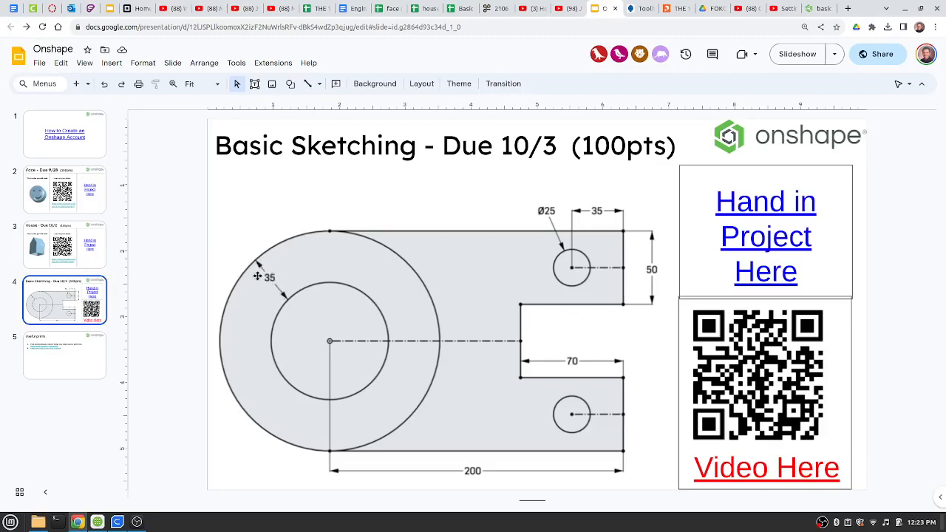
click(816, 9)
drag(602, 9, 767, 10)
click(817, 9)
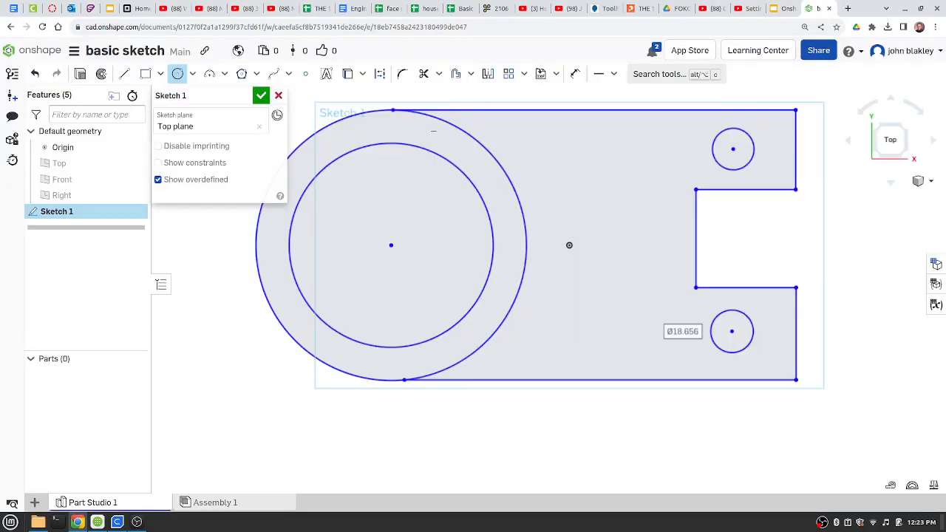
Dimension the gap between the two large concentric circles and set it to 35 mm
click(576, 74)
click(337, 158)
click(321, 130)
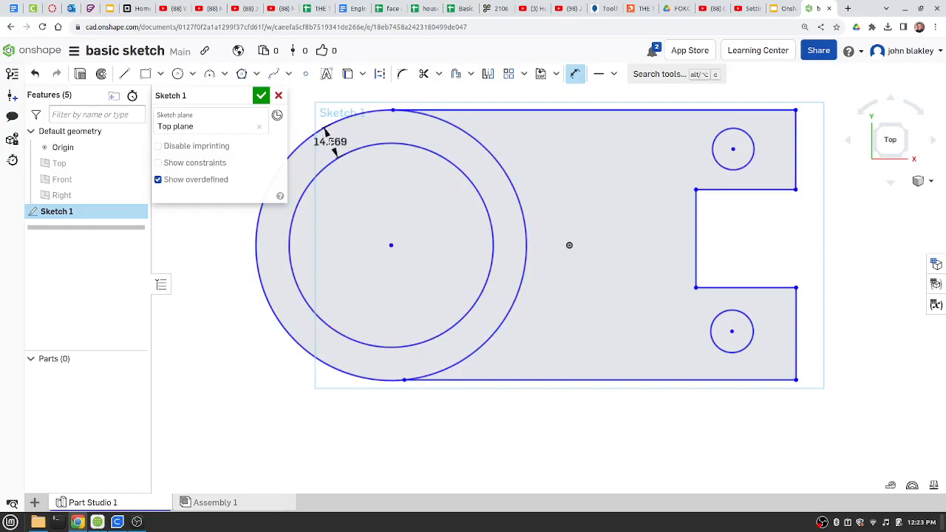
click(331, 144)
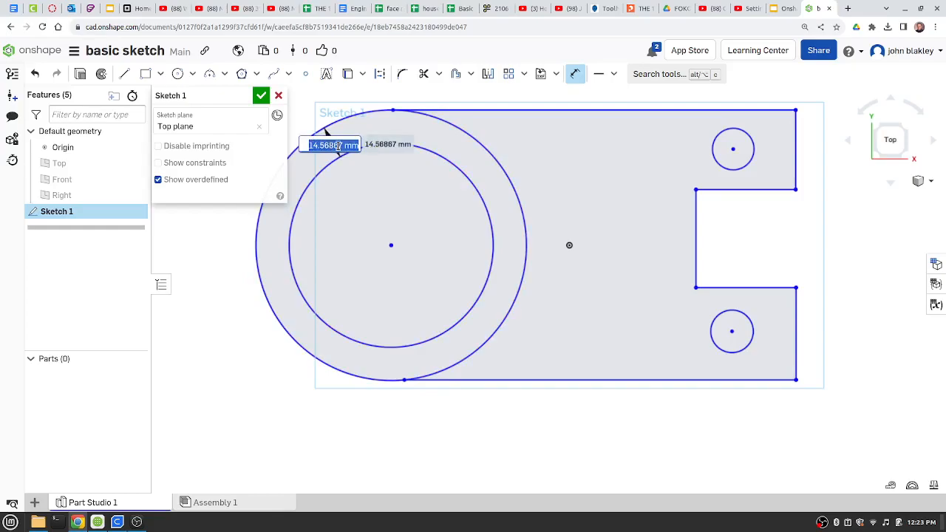
text(35)
key(Return)
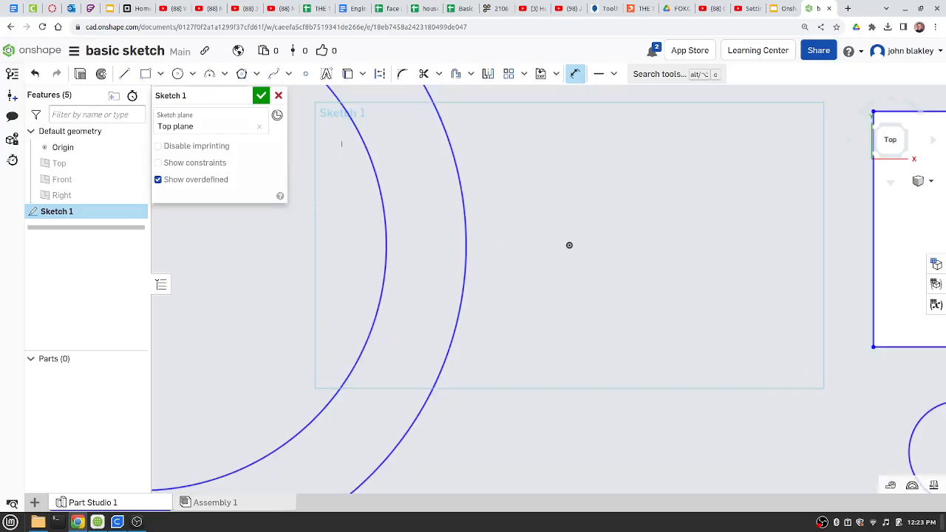
scroll(323, 220, down, 5)
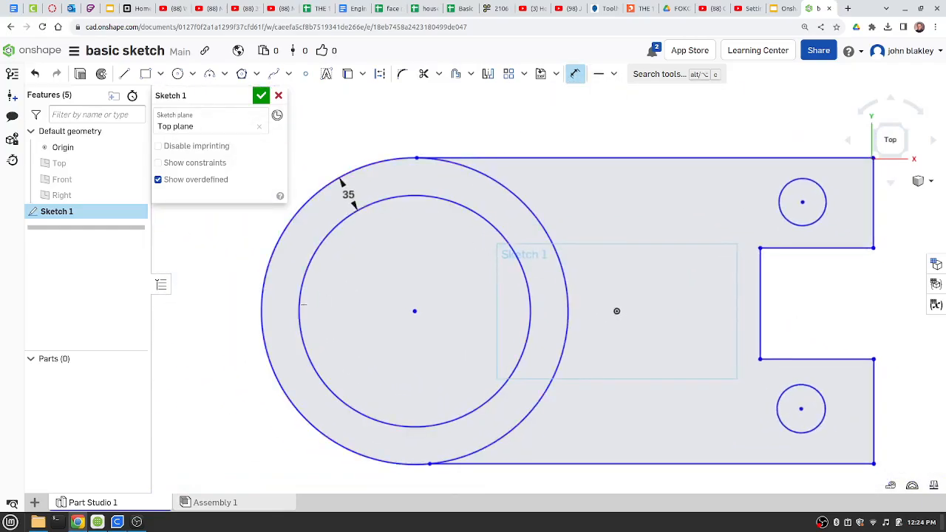
Dimension the inner large circle's diameter and set it to 200 mm
click(302, 306)
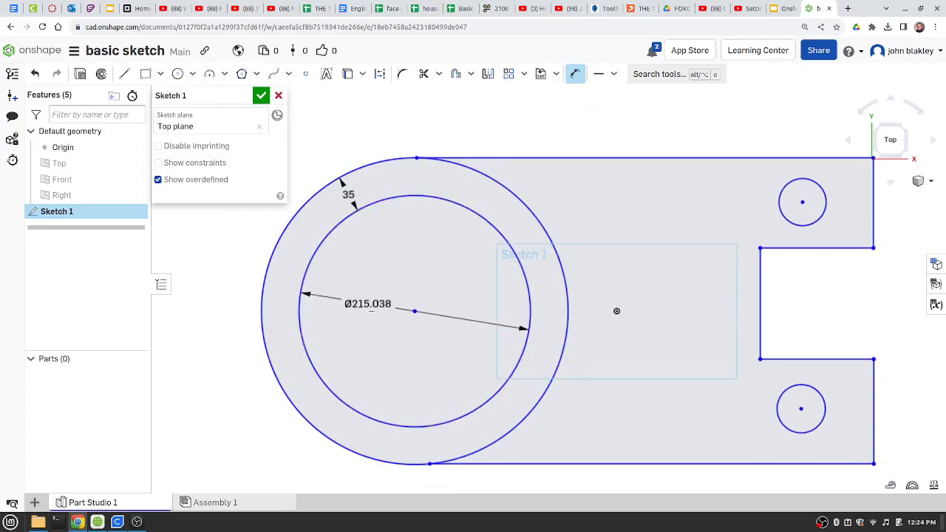
click(371, 309)
text(200)
key(Return)
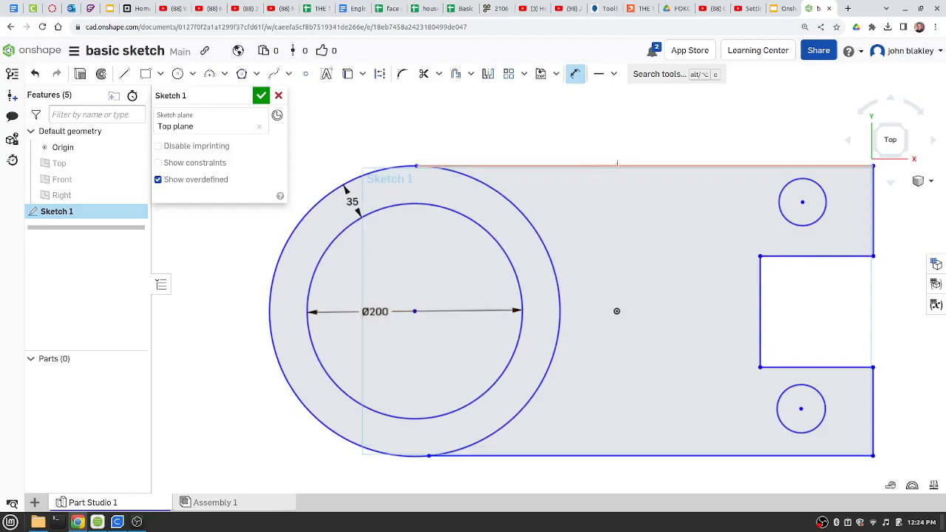
Following the assignment drawing, dimension the distance from the upper hole's centre to the tab's right edge as 35 mm
click(783, 7)
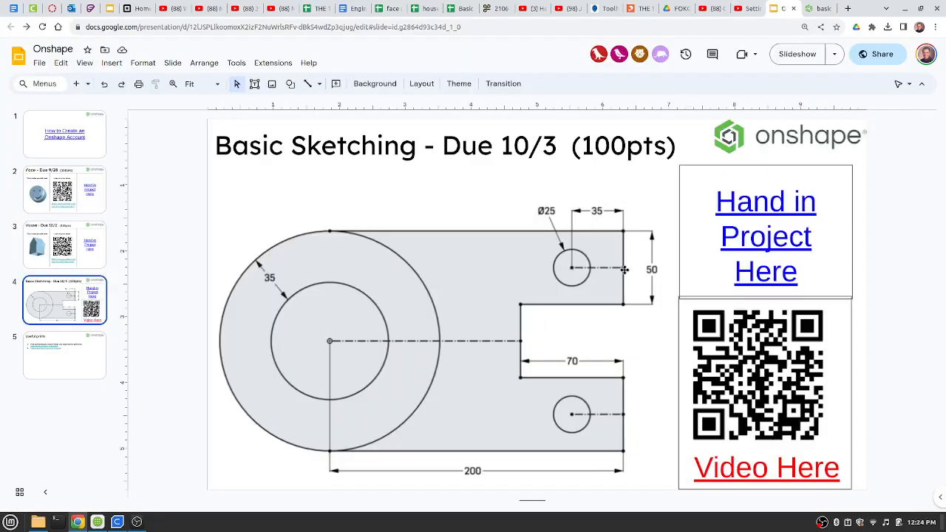
click(821, 7)
middle_drag(709, 152, 522, 196)
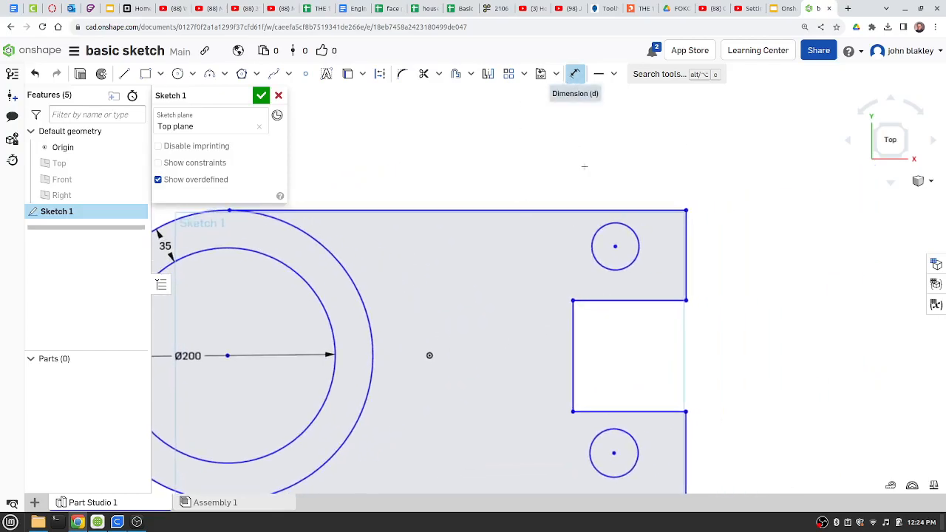
click(688, 252)
click(615, 247)
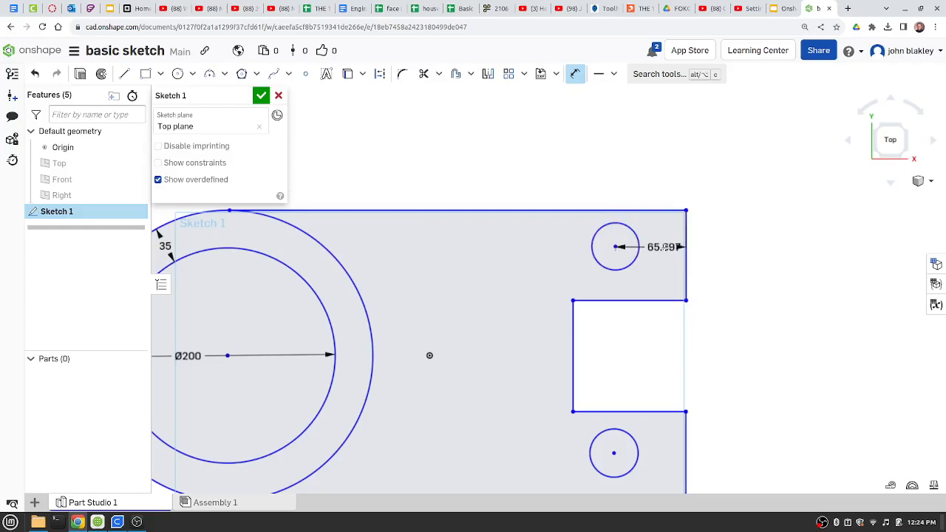
click(666, 249)
click(782, 8)
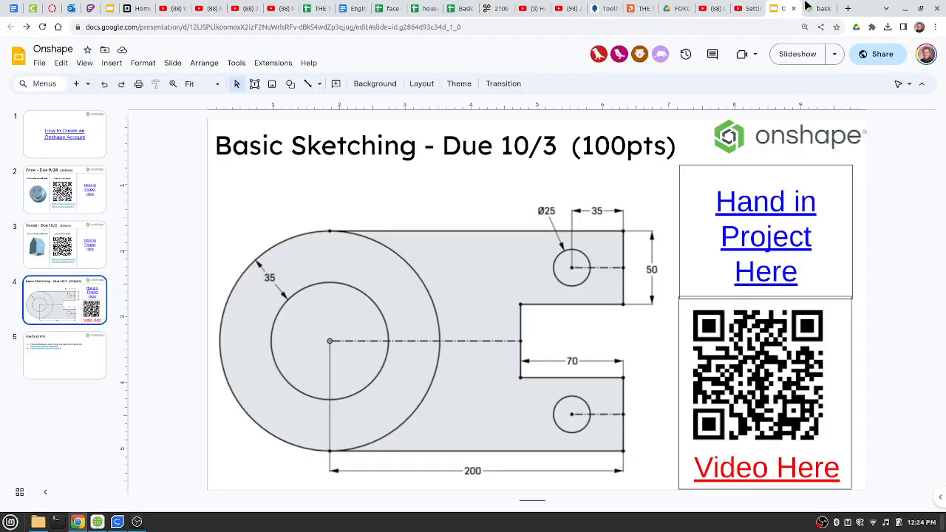
click(812, 7)
text(35)
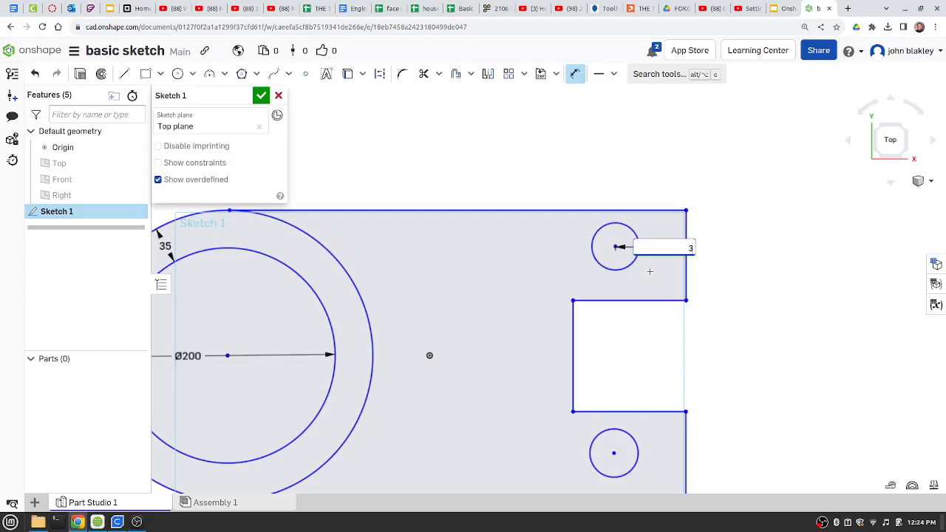
key(Return)
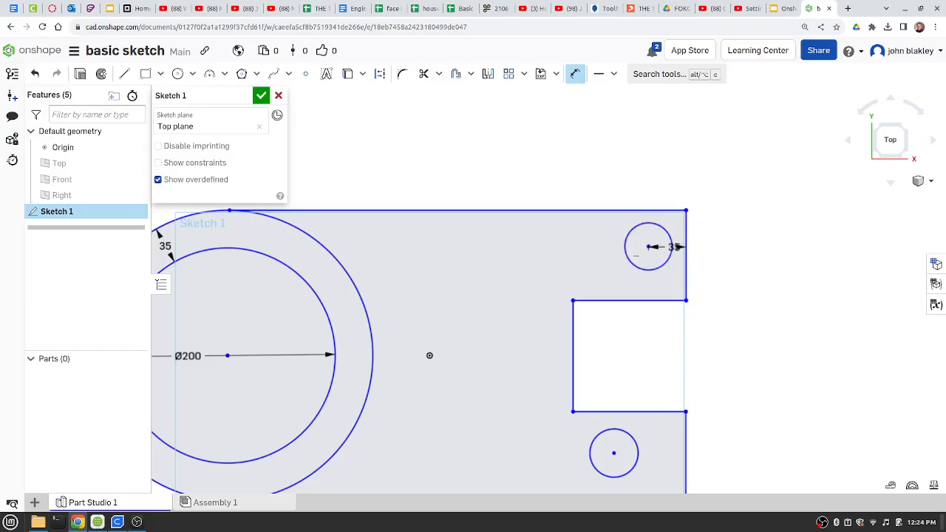
Check the hole size on the assignment drawing and dimension the upper hole's diameter as 25 mm
click(788, 8)
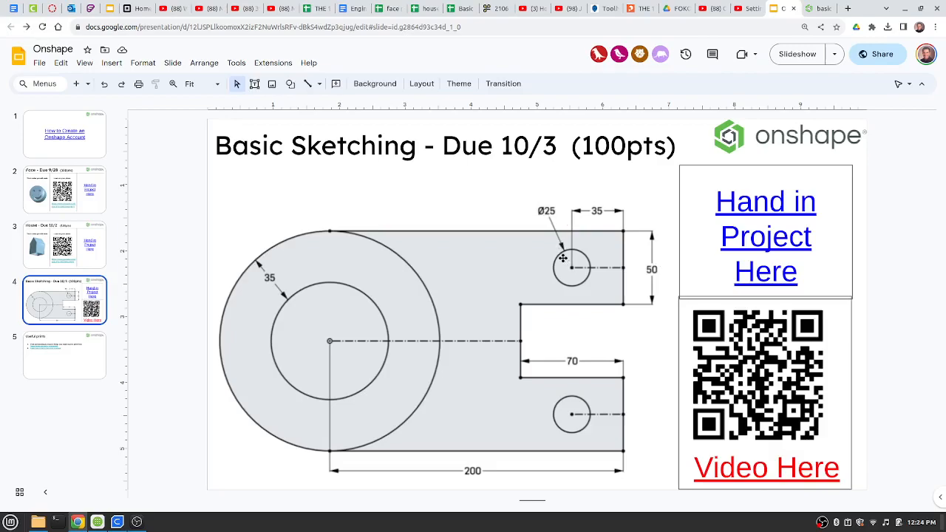
click(816, 7)
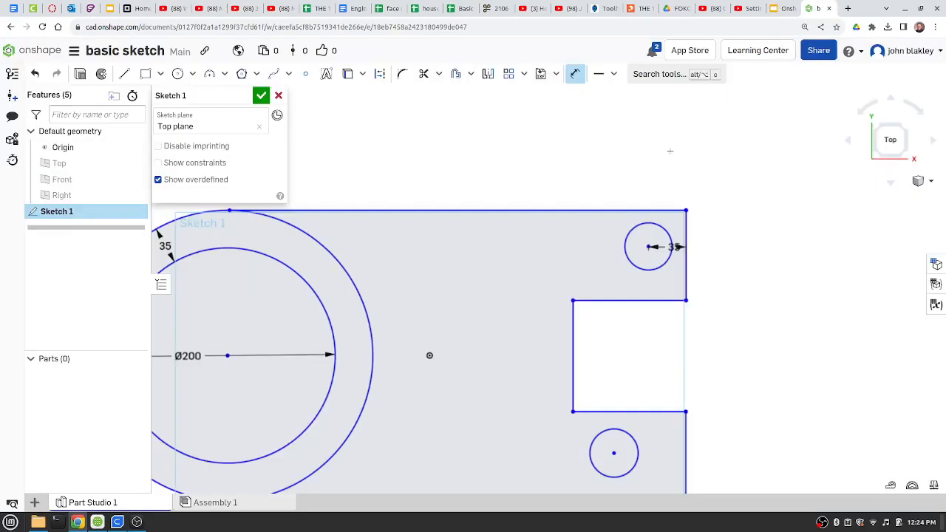
click(624, 238)
click(573, 250)
text(25)
key(Return)
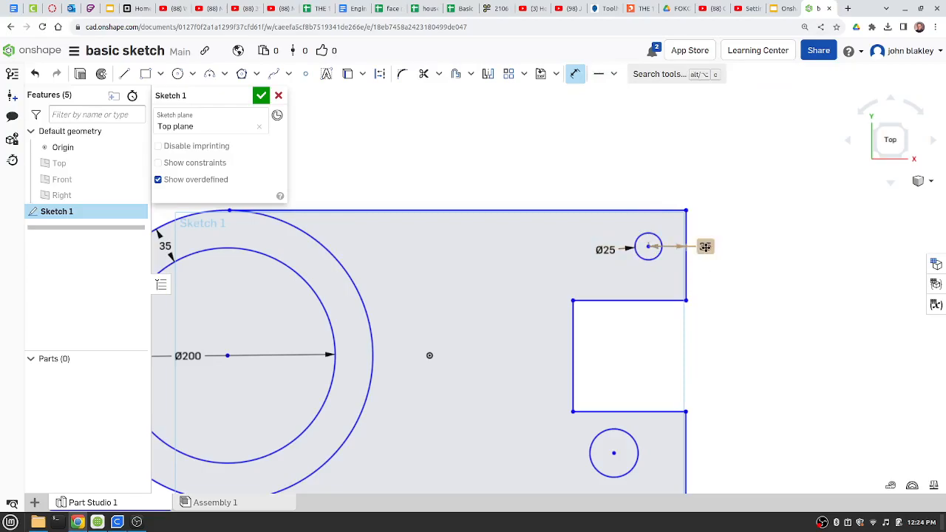
Re-enter 35 mm for the dimension between the upper hole's centre and the right edge
click(706, 247)
text(35)
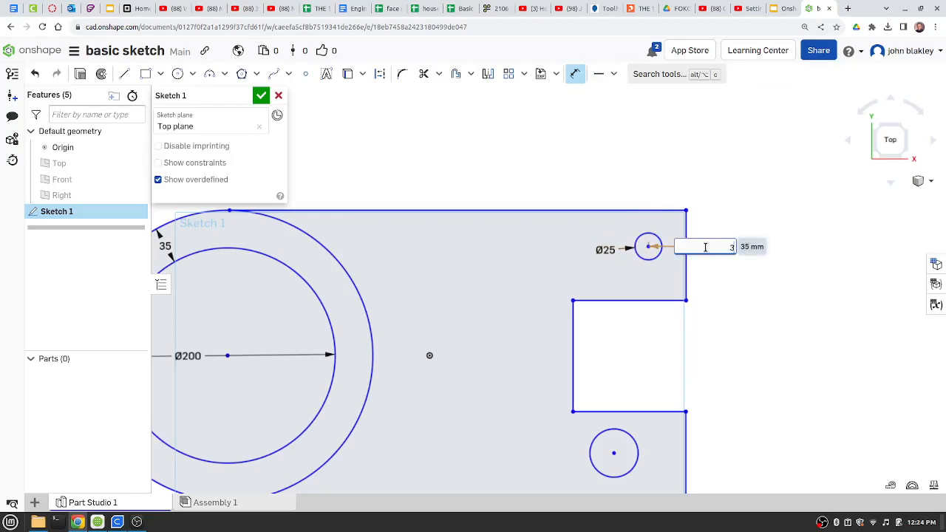
key(Return)
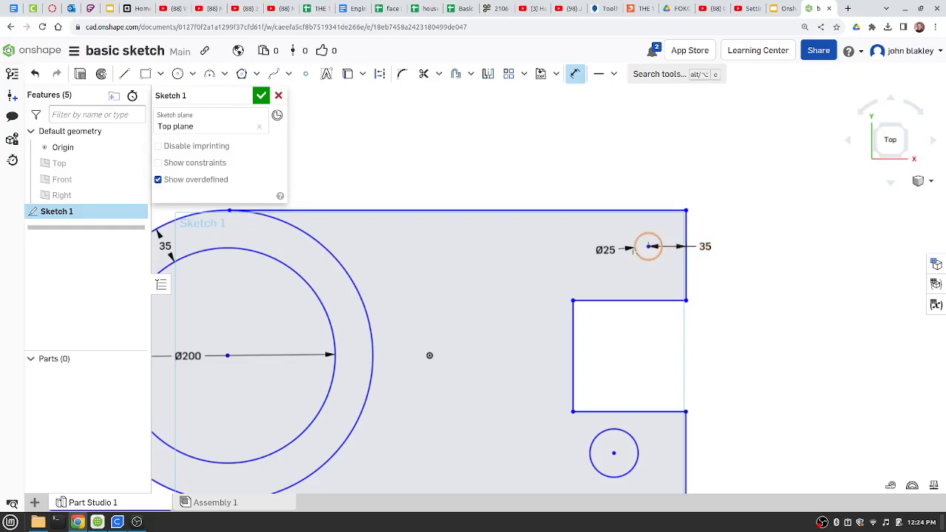
Consult the assignment drawing and dimension the lower hole's diameter as 25 mm
click(776, 8)
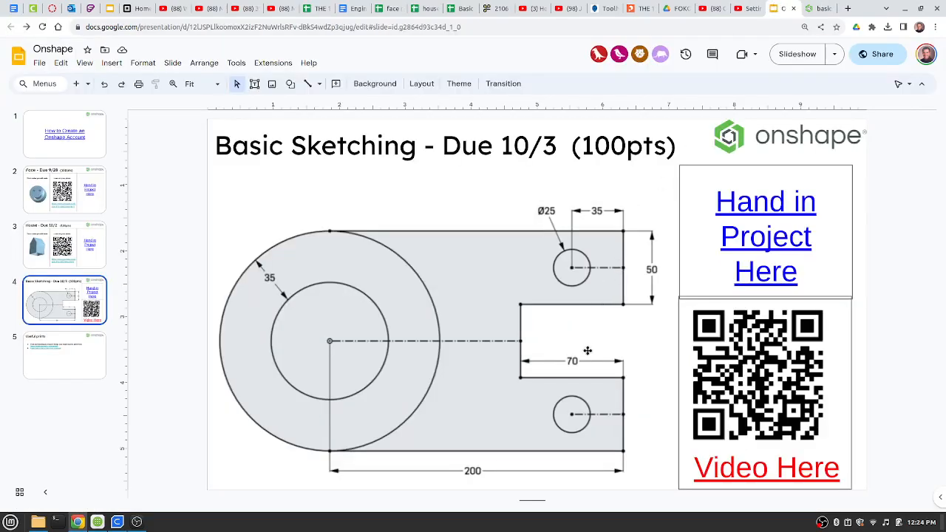
click(819, 8)
middle_drag(759, 318, 757, 201)
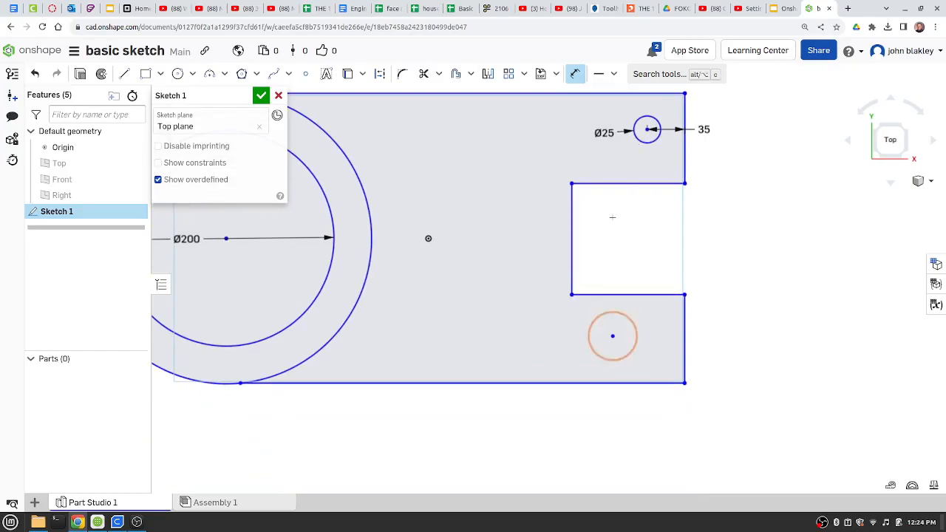
click(588, 337)
click(547, 340)
text(25)
key(Return)
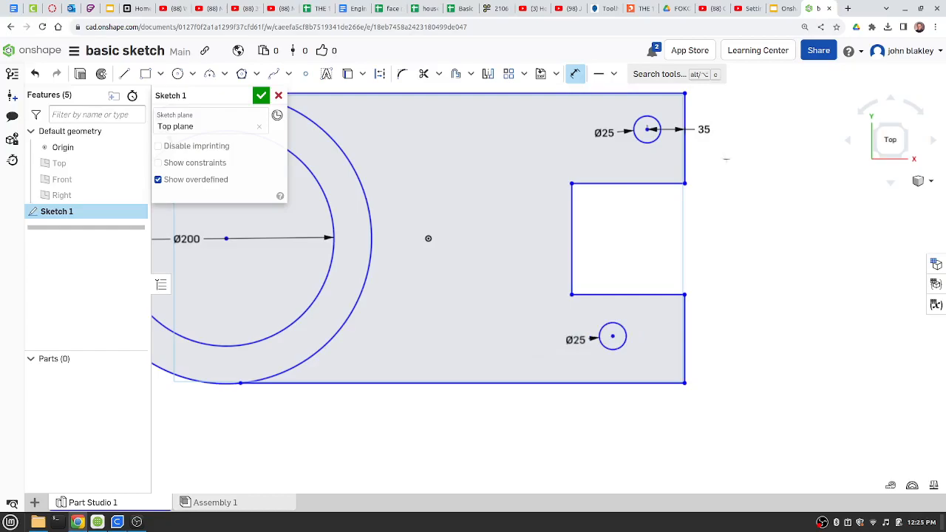
Dimension the upper tab's right edge as 50 mm per the assignment drawing, and place the label midway between its arrows
click(783, 9)
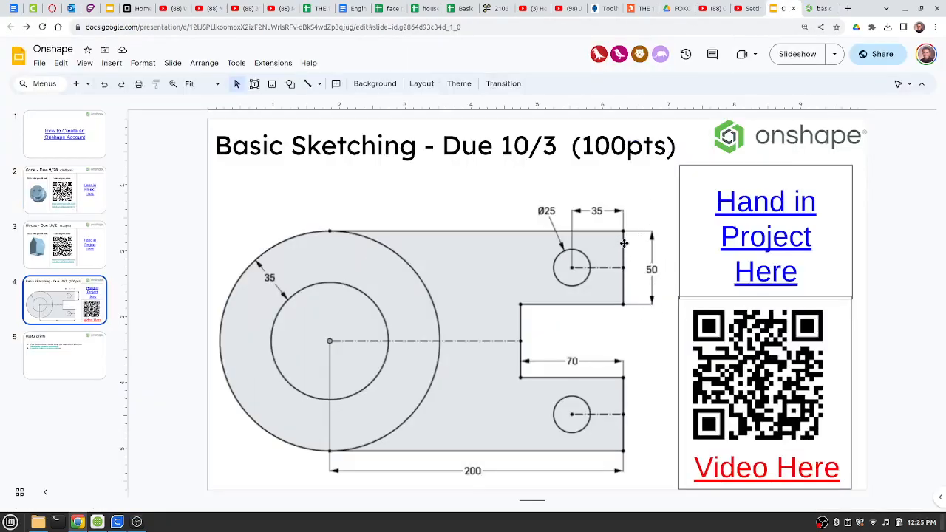
click(814, 6)
click(685, 159)
click(752, 162)
text(50)
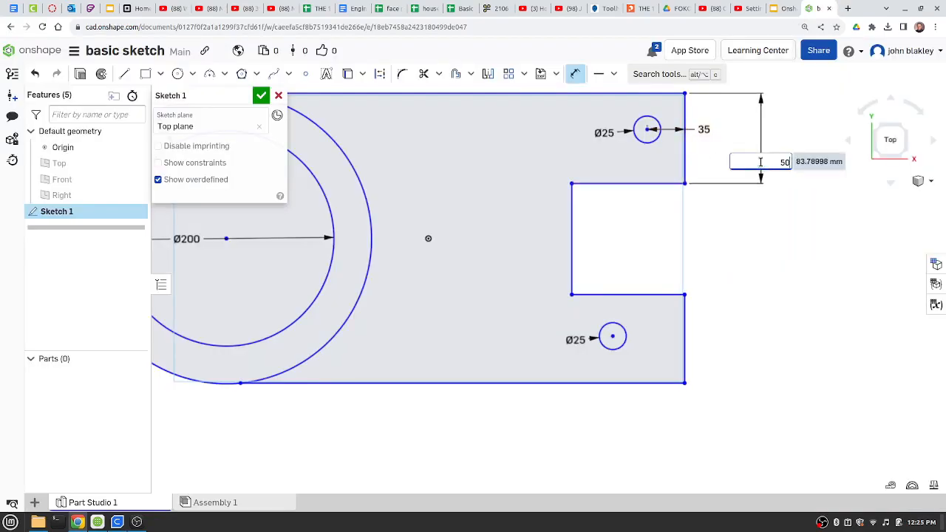
key(Return)
drag(762, 135, 763, 122)
Move the upper hole off the top edge to the middle of the upper tab's height
middle_drag(674, 104, 674, 150)
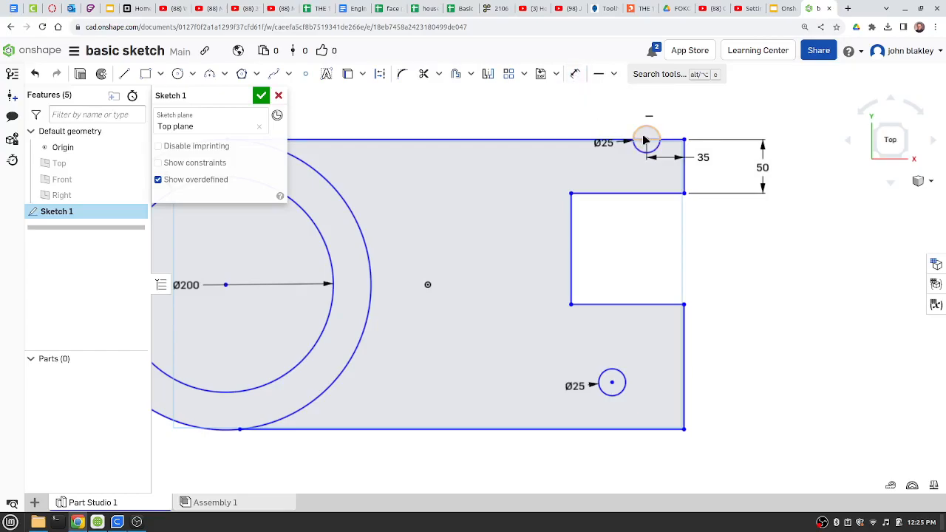
drag(647, 140, 607, 168)
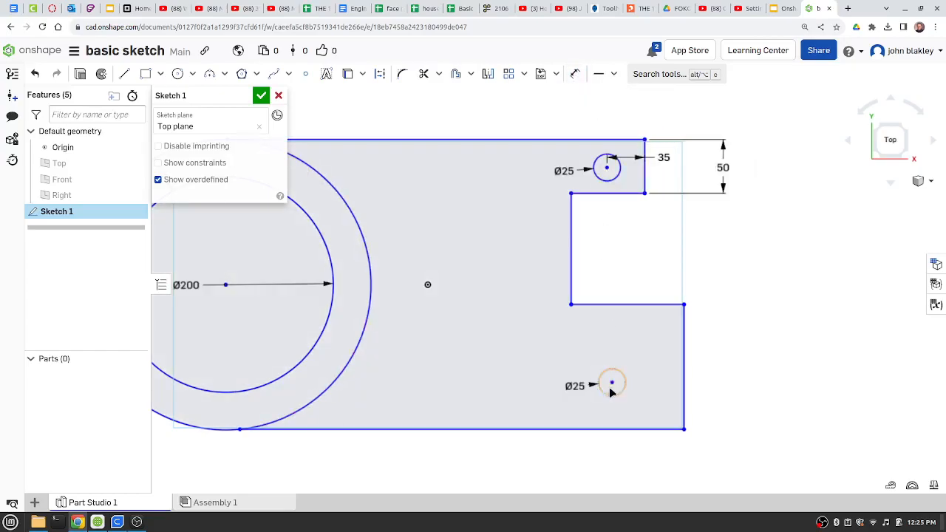
Check the assignment drawing and dimension the notch's upper horizontal edge as 70 mm
click(794, 7)
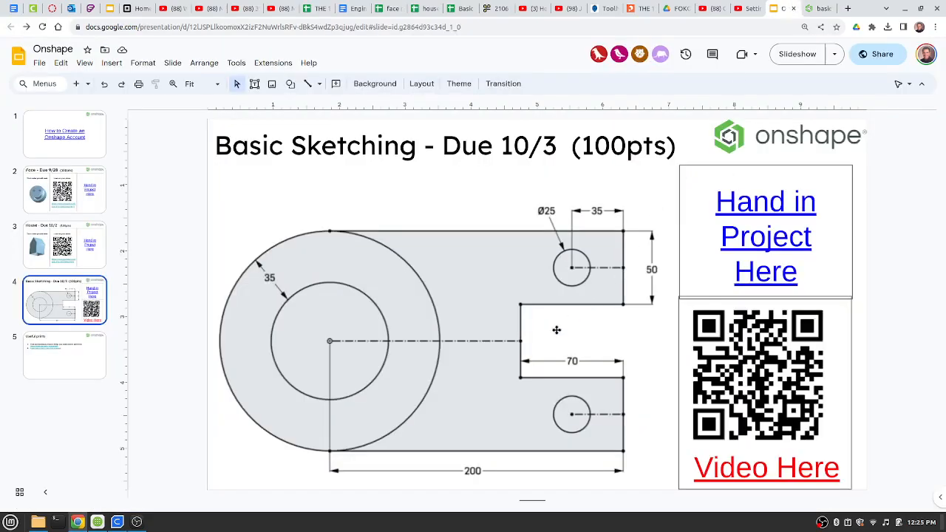
click(819, 8)
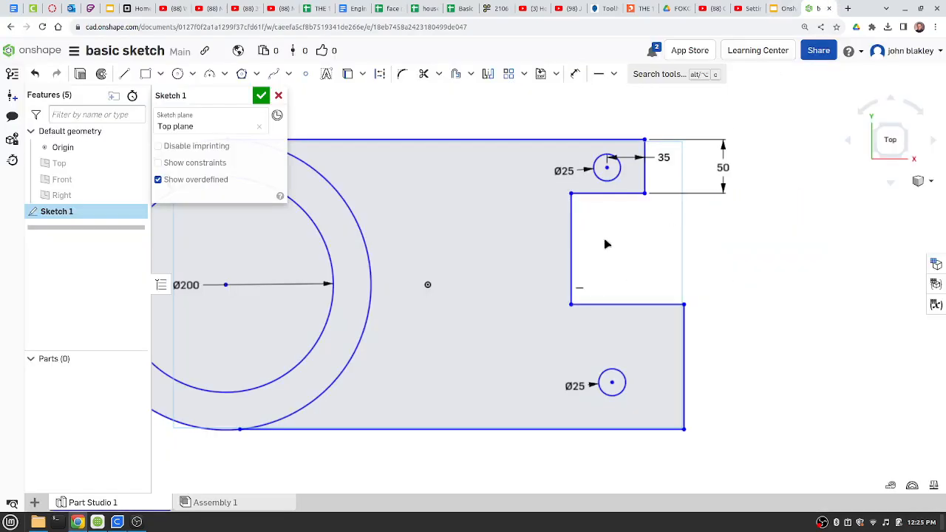
click(575, 73)
click(612, 194)
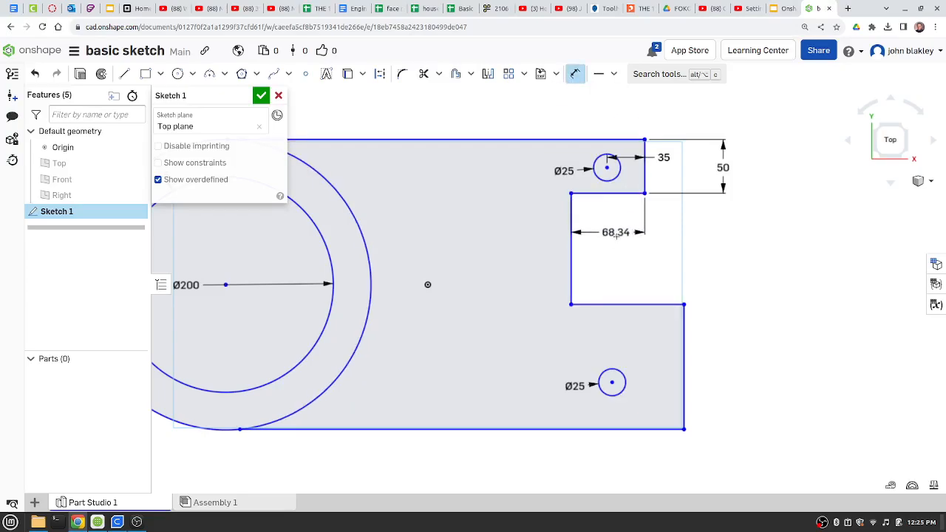
click(615, 236)
text(70)
key(Return)
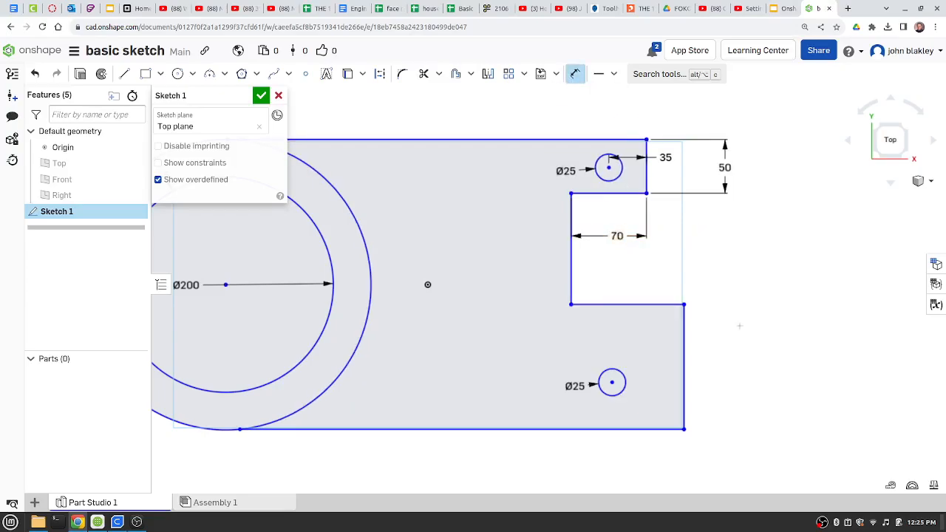
Dimension the notch's lower horizontal edge as 70 mm
click(617, 304)
click(619, 275)
text(70)
key(Return)
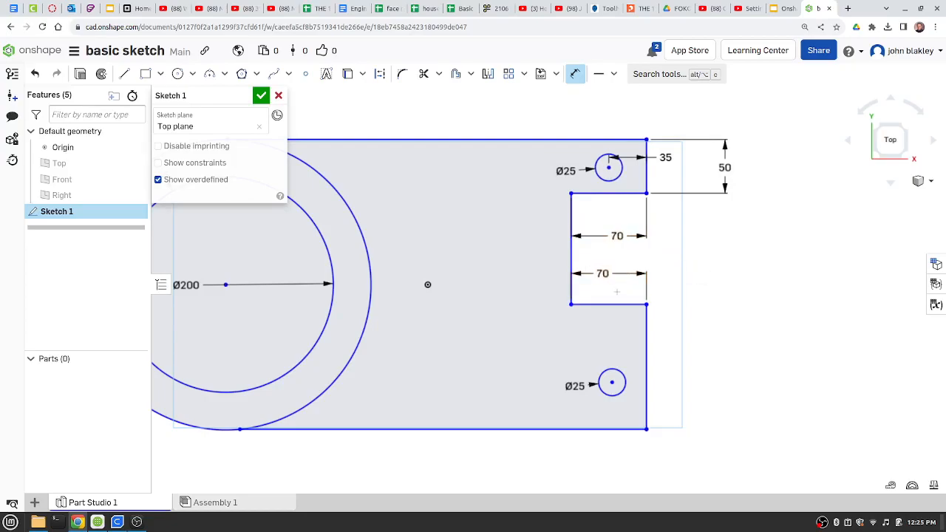
Dimension the lower tab's right edge as 50 mm
click(648, 342)
click(706, 346)
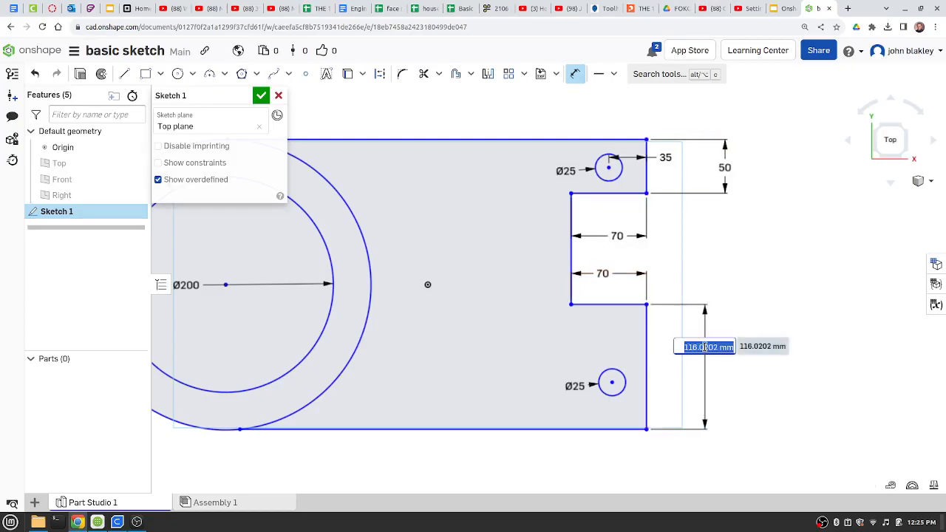
text(50)
key(Return)
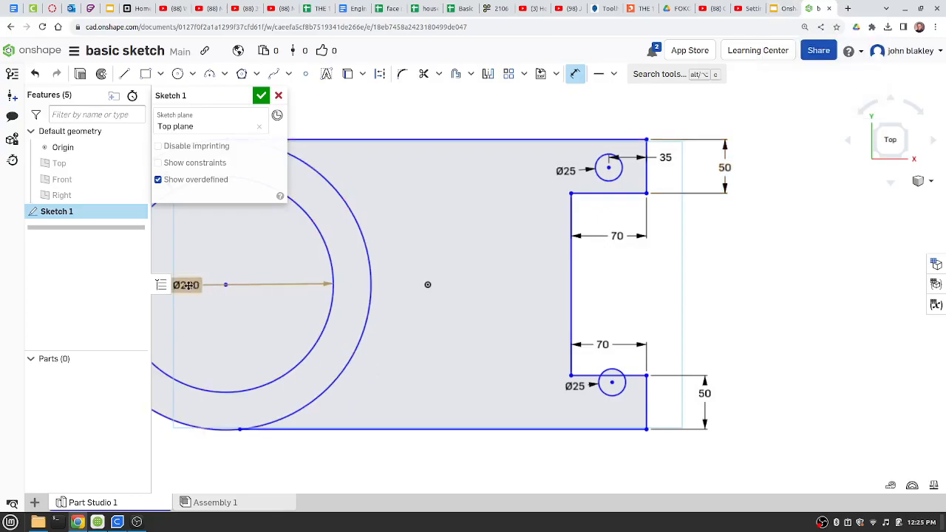
Consult the assignment drawing and bring the upper tab's 50 mm dimension closer to its edge
mouse_move(286, 305)
middle_down()
mouse_move(428, 298)
mouse_move(379, 305)
middle_up()
key(ctrl+shift+Tab)
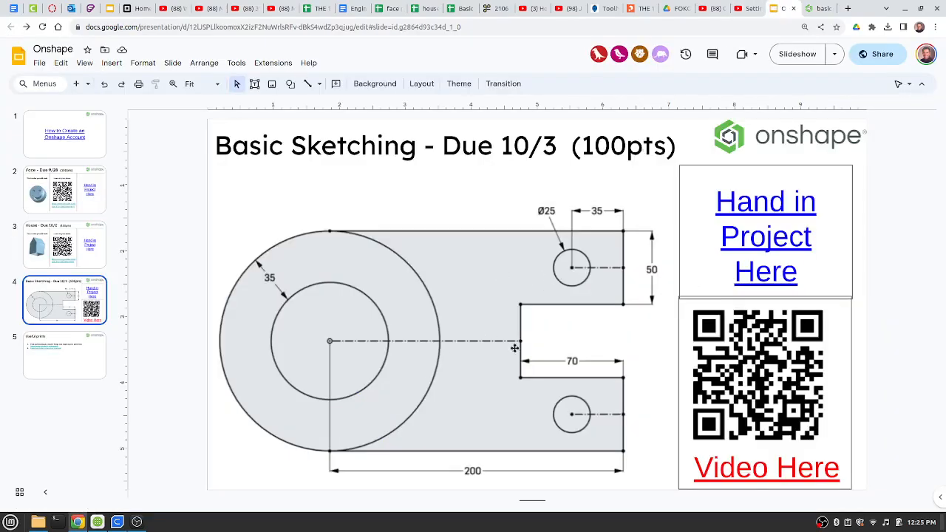
click(816, 8)
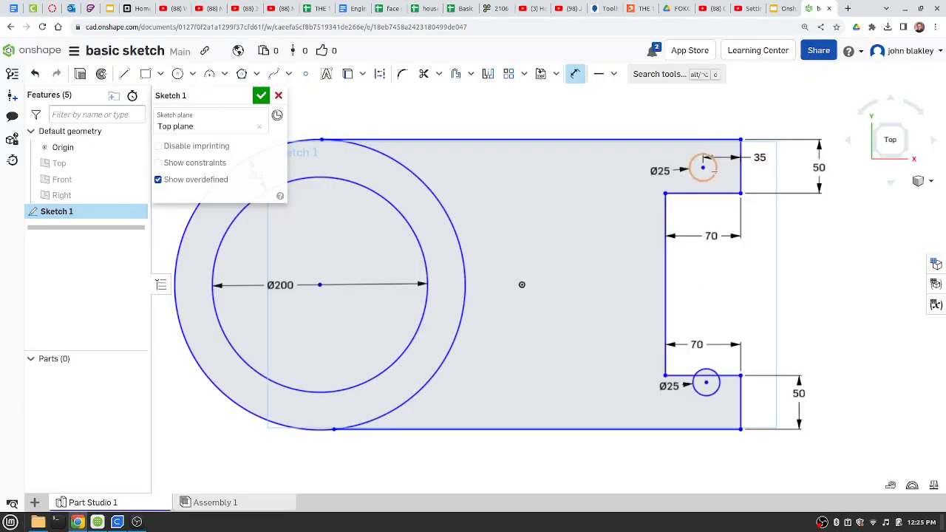
scroll(706, 155, up, 3)
scroll(707, 226, up, 4)
middle_drag(719, 162, 584, 186)
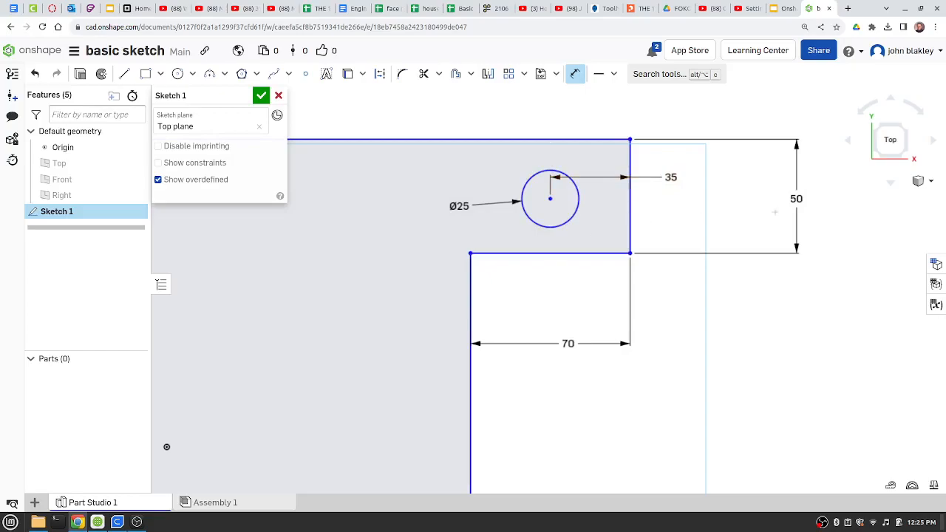
drag(797, 198, 731, 212)
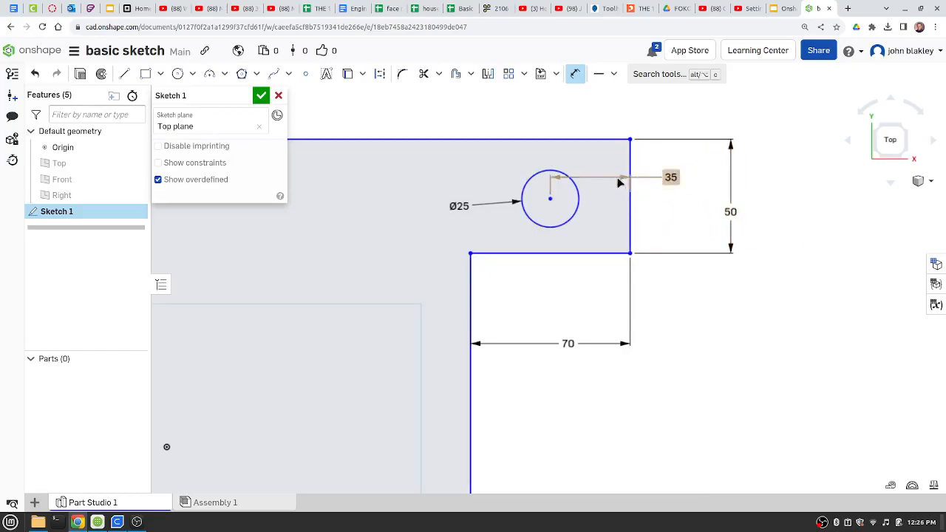
Dimension the distance from the upper hole's centre to the profile's top edge as 25 mm
click(575, 74)
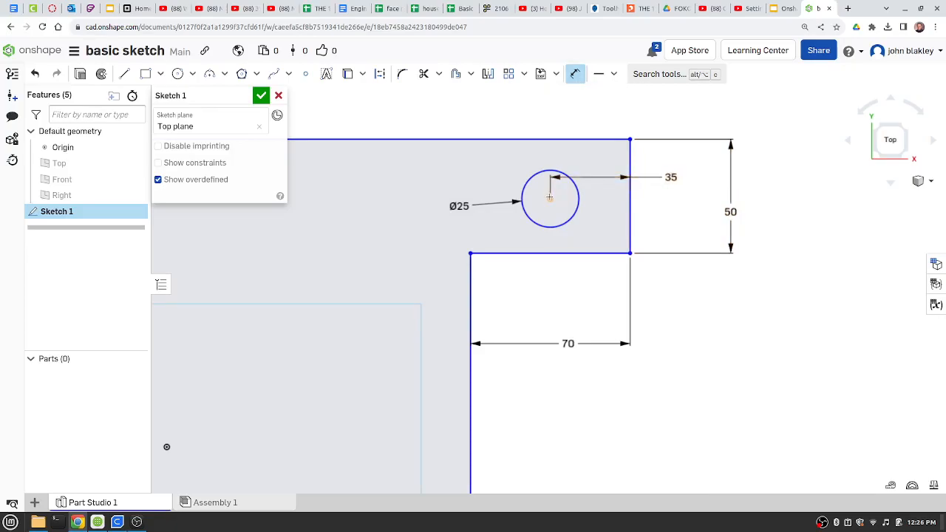
click(550, 197)
click(553, 139)
click(504, 148)
text(25)
key(Return)
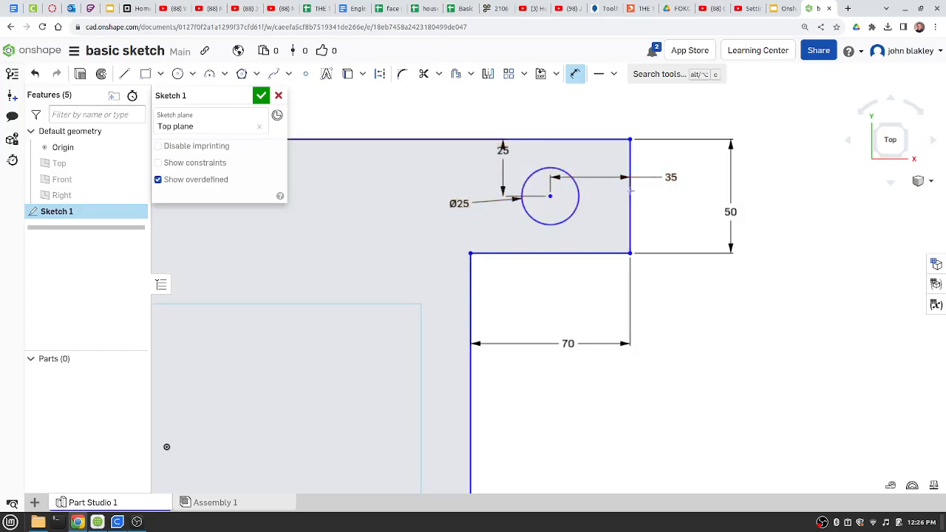
Move the lower hole off the notch edge to about the middle of the lower tab's height
middle_drag(579, 363, 568, 133)
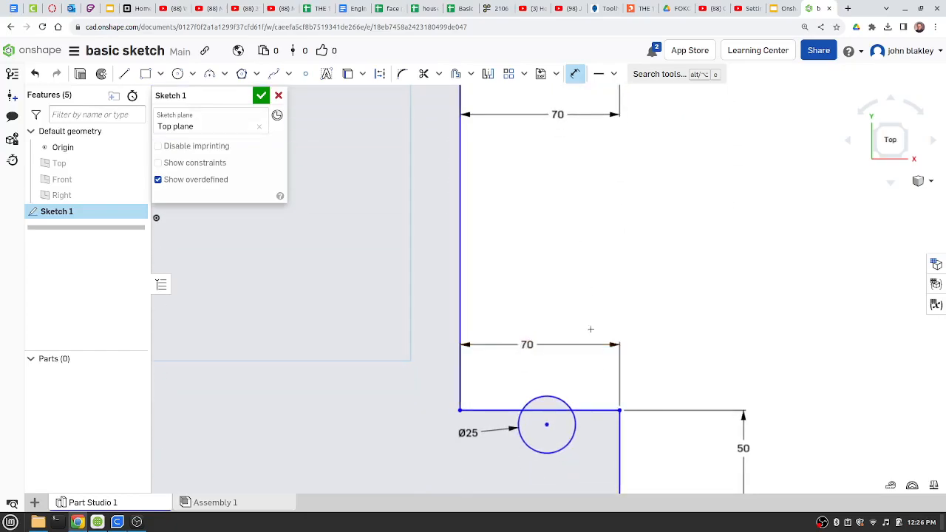
middle_drag(594, 345, 586, 198)
click(576, 79)
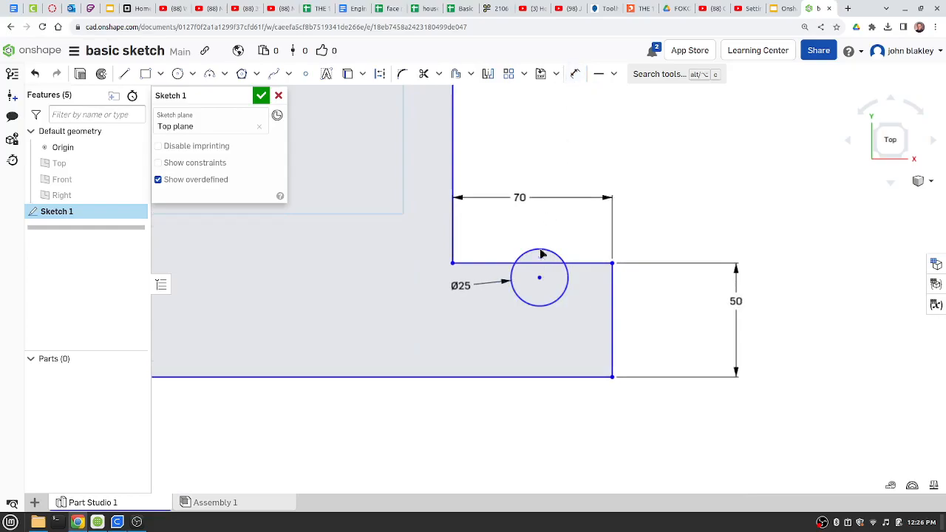
drag(540, 278, 535, 317)
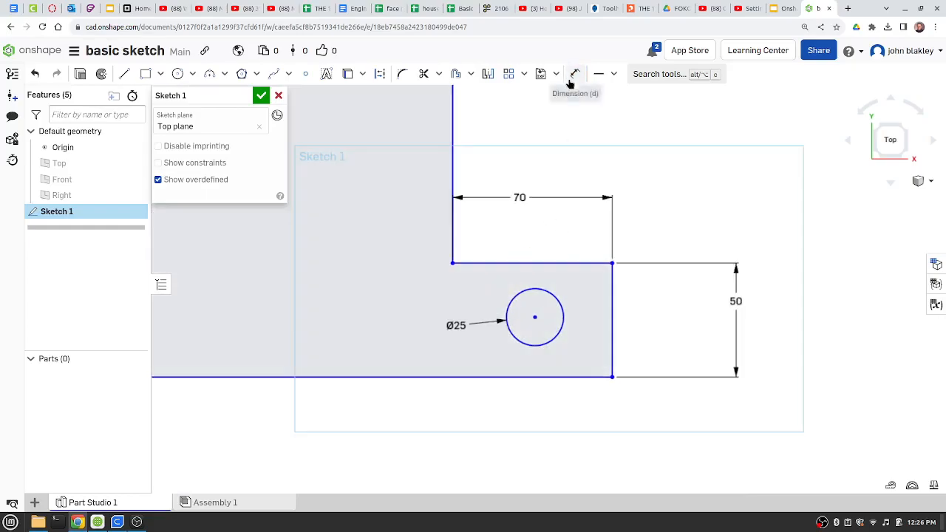
Dimension the distance from the lower hole's centre to the lower tab's top edge as 25 mm
click(576, 74)
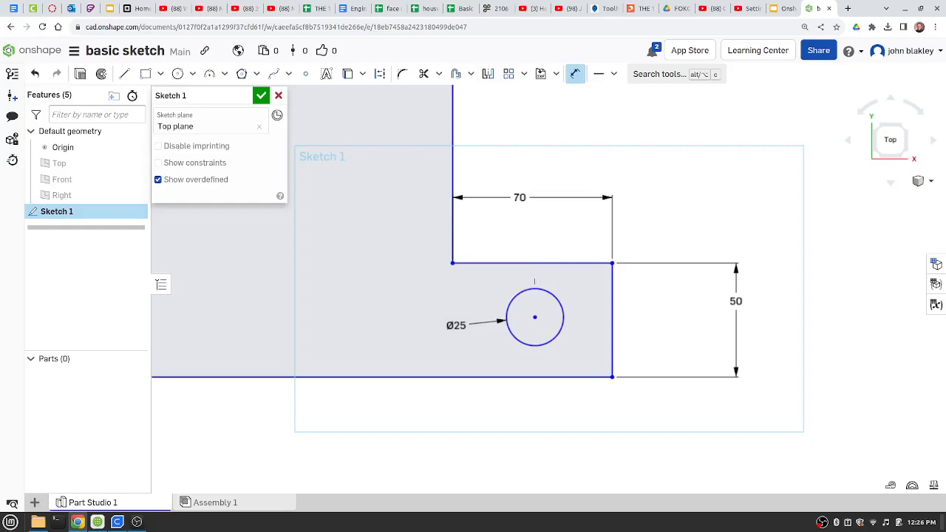
click(534, 263)
click(578, 293)
text(25)
key(Return)
scroll(591, 267, down, 5)
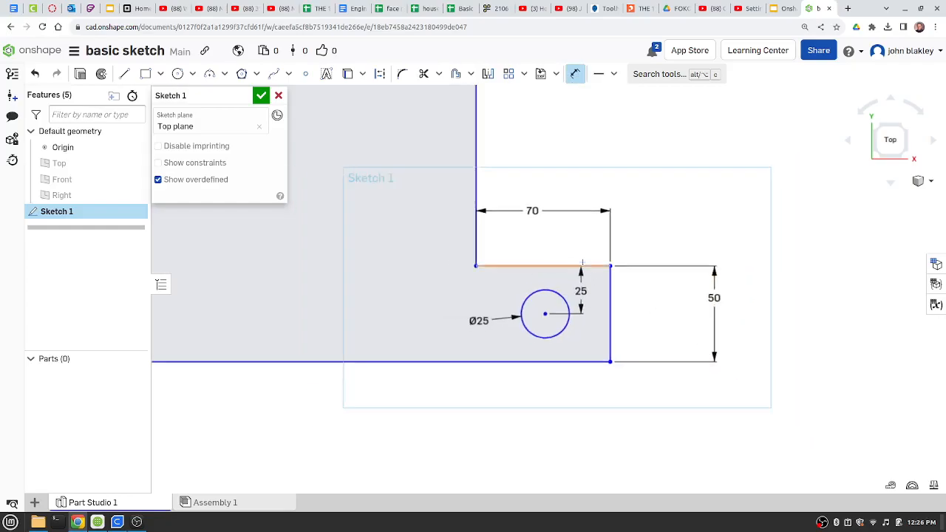
Consult the assignment drawing and dimension the distance from the concentric circles' centre to the lower tab's right edge as 200 mm
middle_drag(525, 201, 646, 271)
click(788, 9)
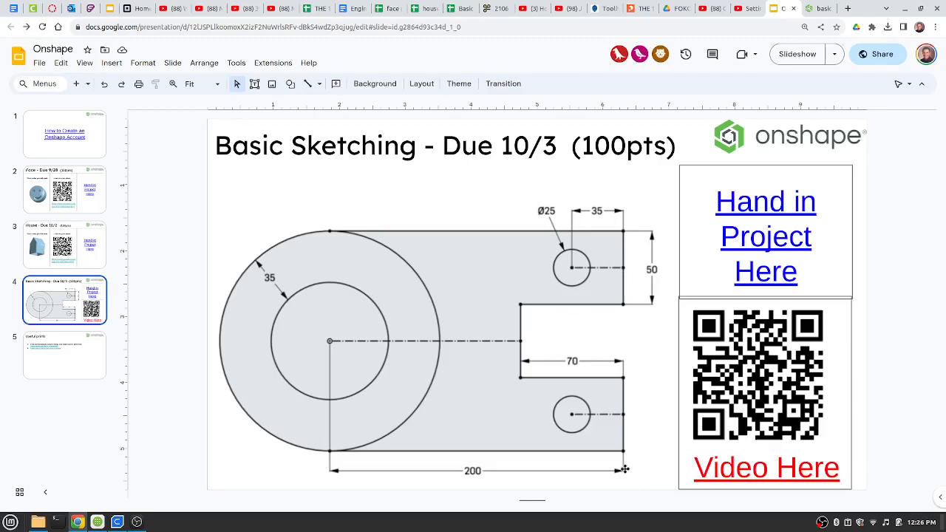
click(841, 7)
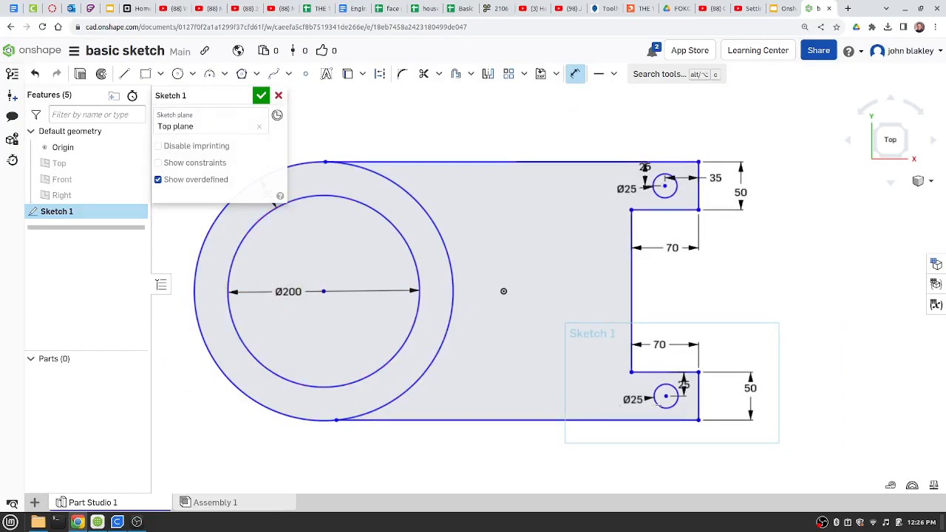
click(699, 400)
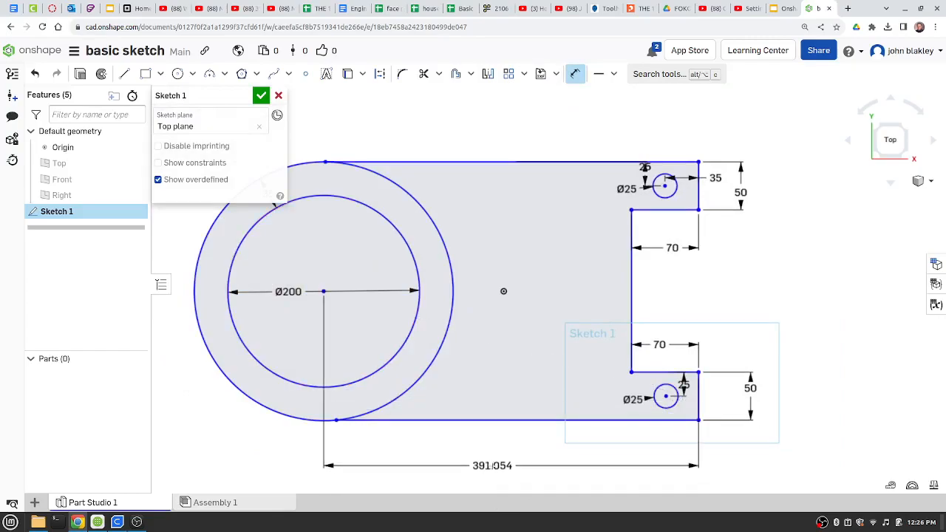
click(492, 466)
text(200)
key(Return)
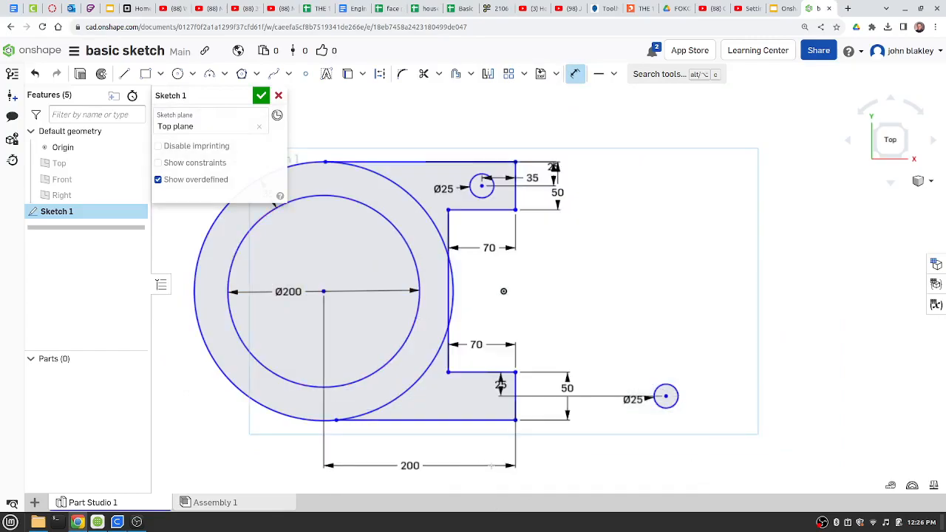
Set the inner concentric circle's diameter to 100 mm
double_click(285, 291)
text(1)
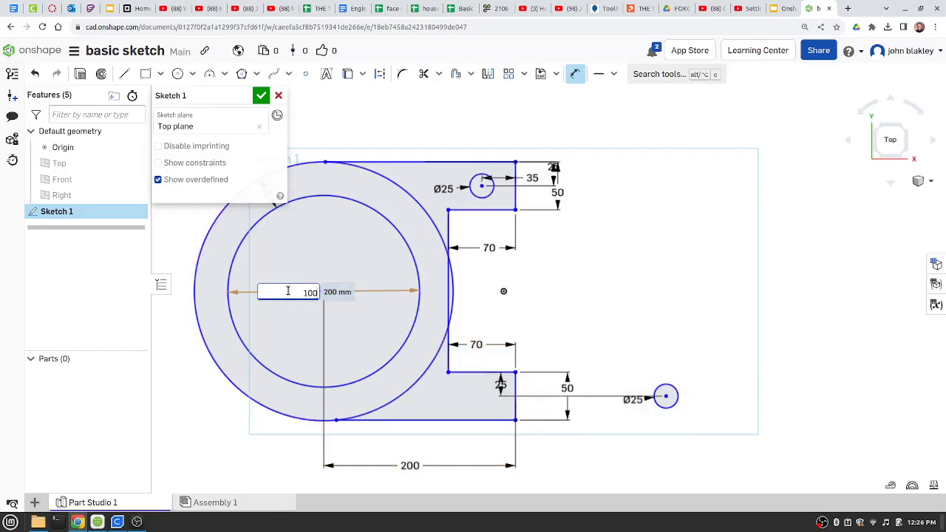
text(00)
key(Return)
text(1)
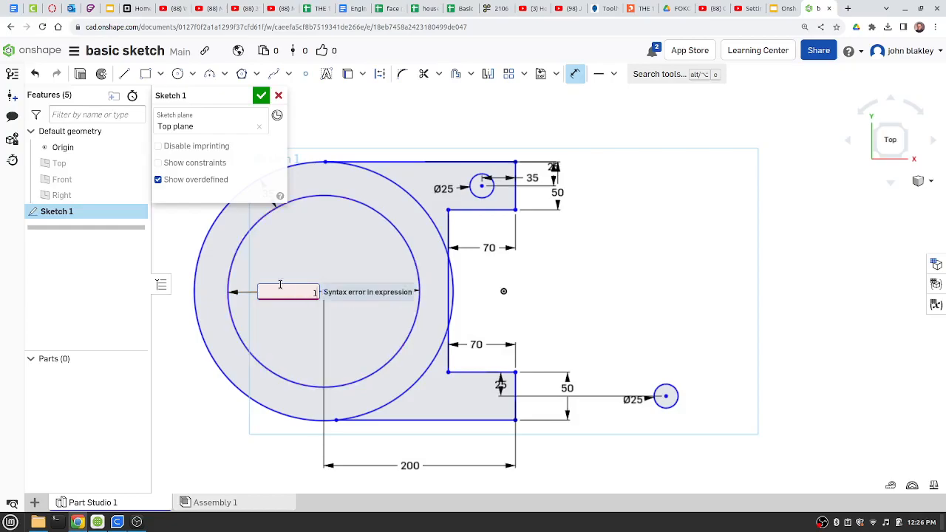
key(Return)
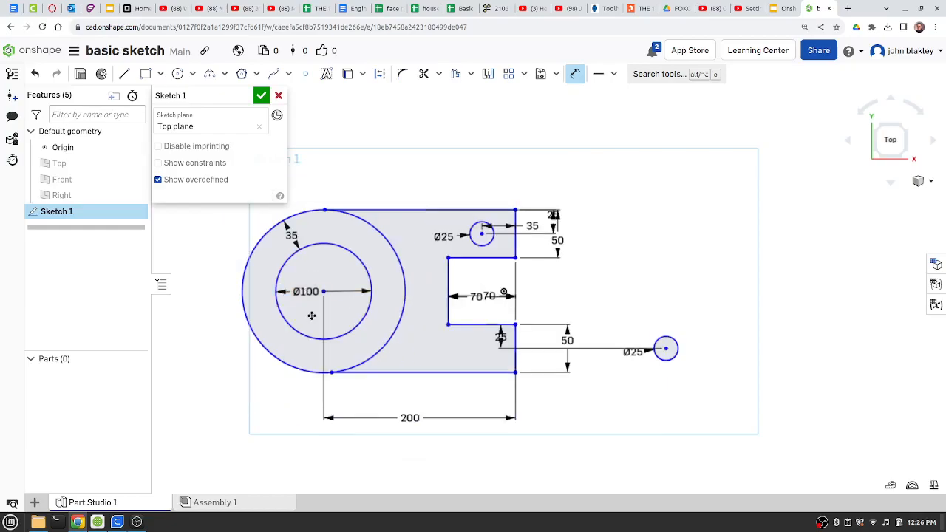
Move the stray 25 mm hole back inside the lower tab
scroll(311, 315, up, 2)
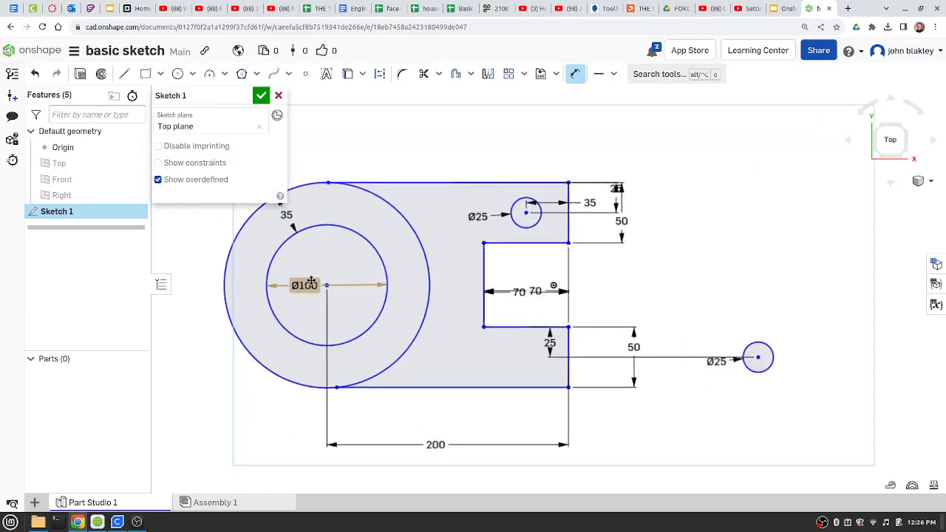
click(574, 74)
mouse_move(758, 357)
mouse_down()
mouse_move(616, 349)
mouse_move(544, 361)
mouse_up()
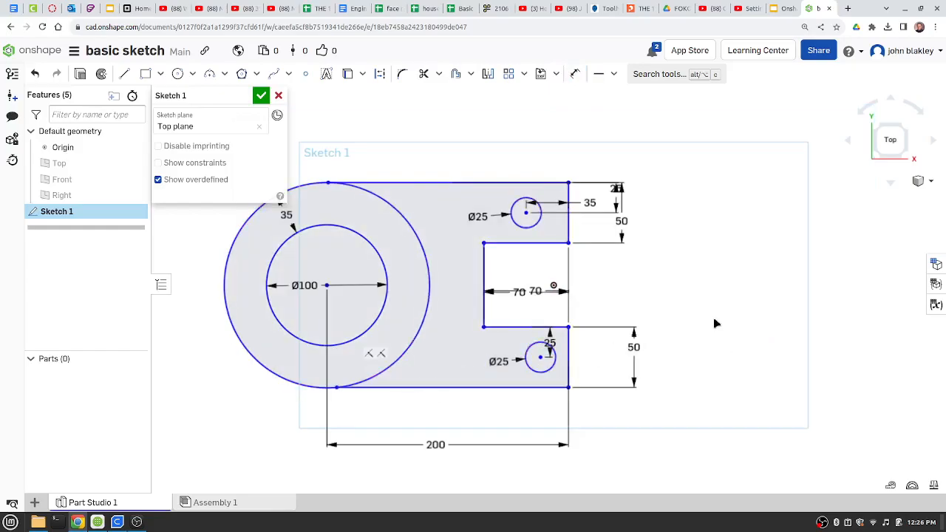
Check the assignment drawing and dimension the distance from the lower hole's centre to the tab's right edge as 35 mm
scroll(544, 349, up, 1)
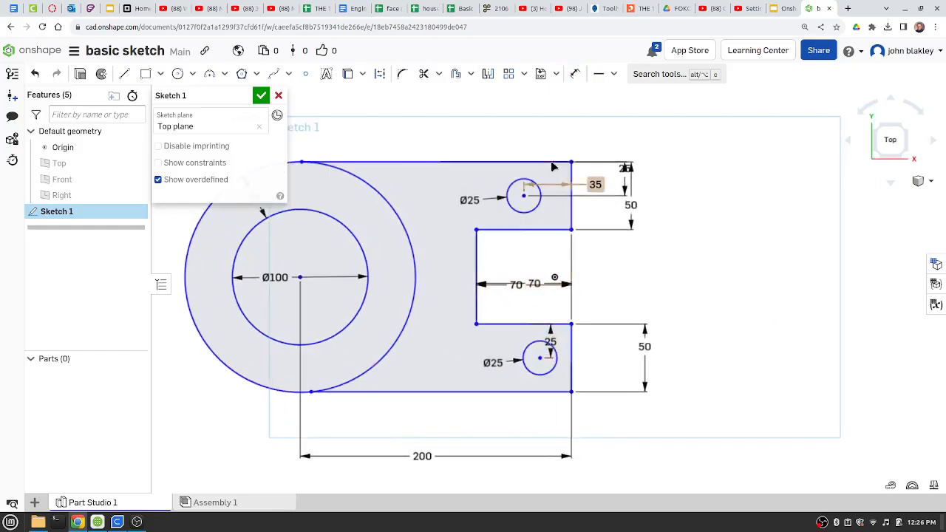
click(782, 8)
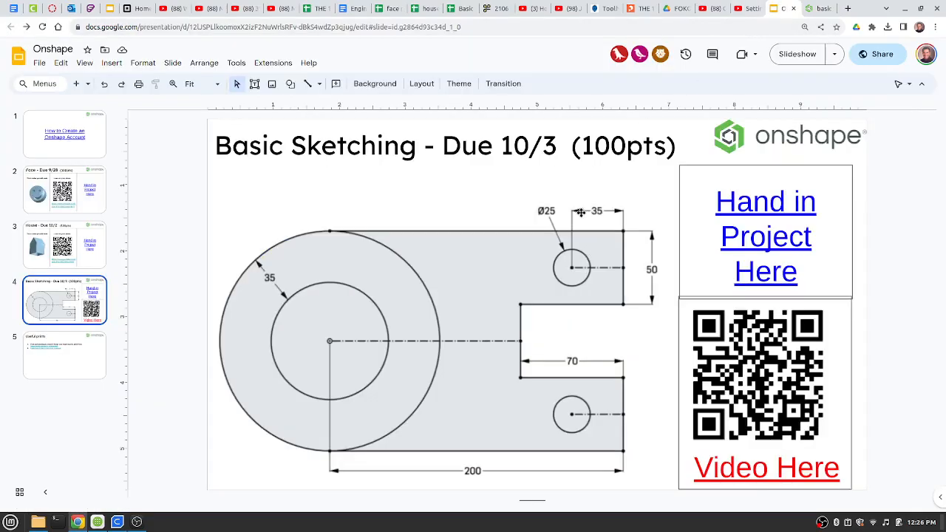
click(816, 8)
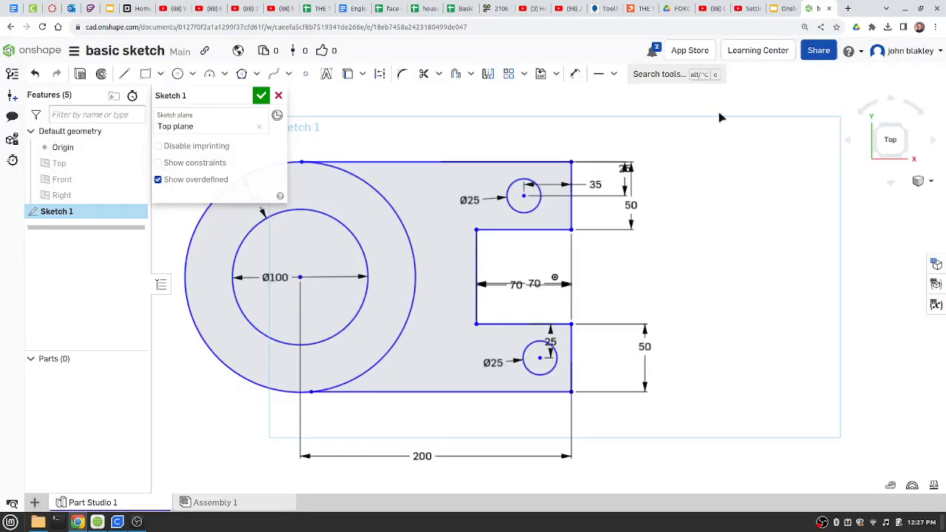
scroll(558, 212, up, 2)
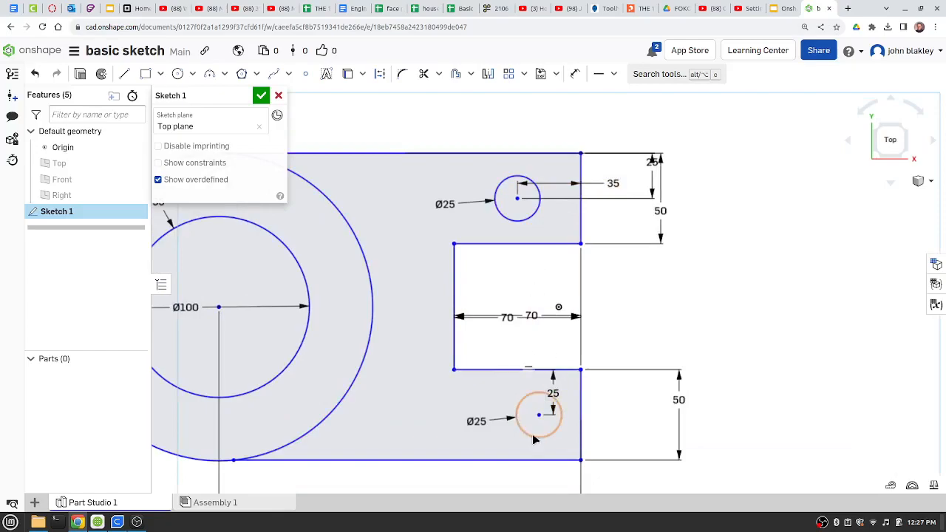
click(576, 74)
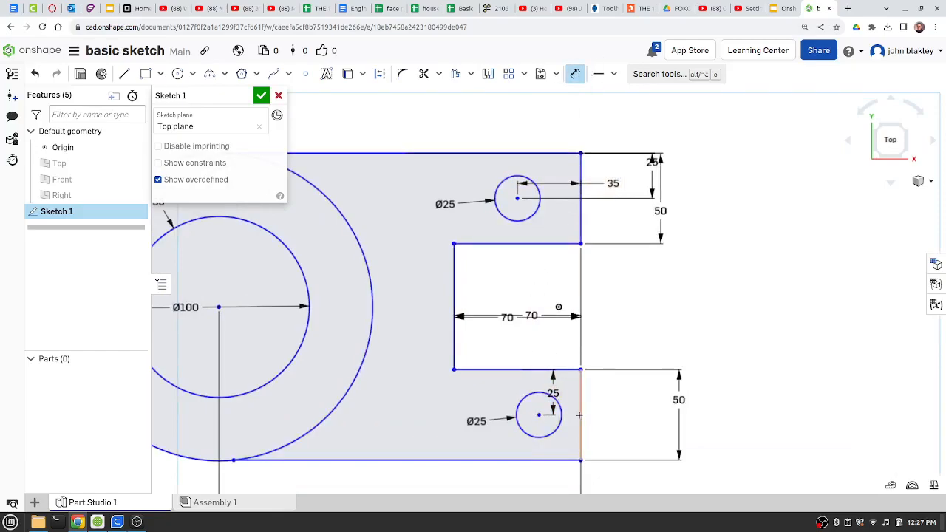
click(547, 420)
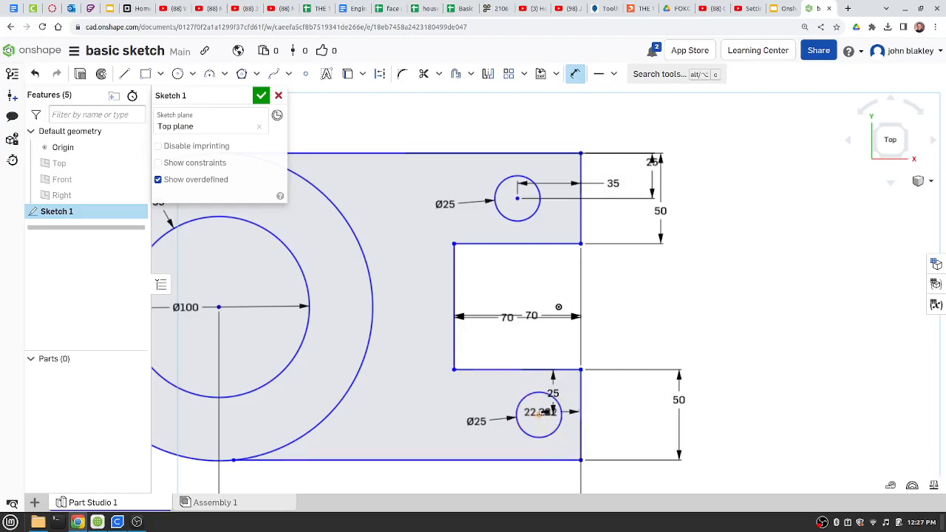
click(553, 409)
text(35)
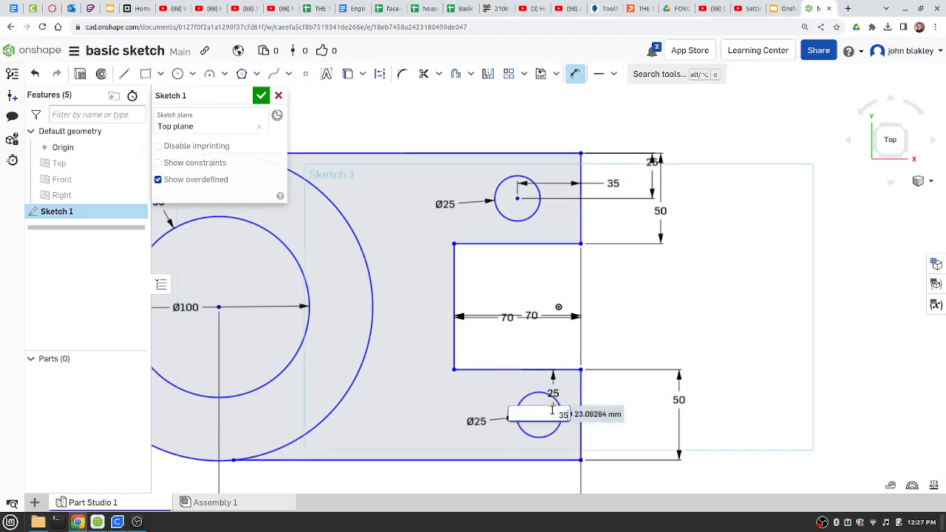
key(Return)
scroll(443, 299, down, 3)
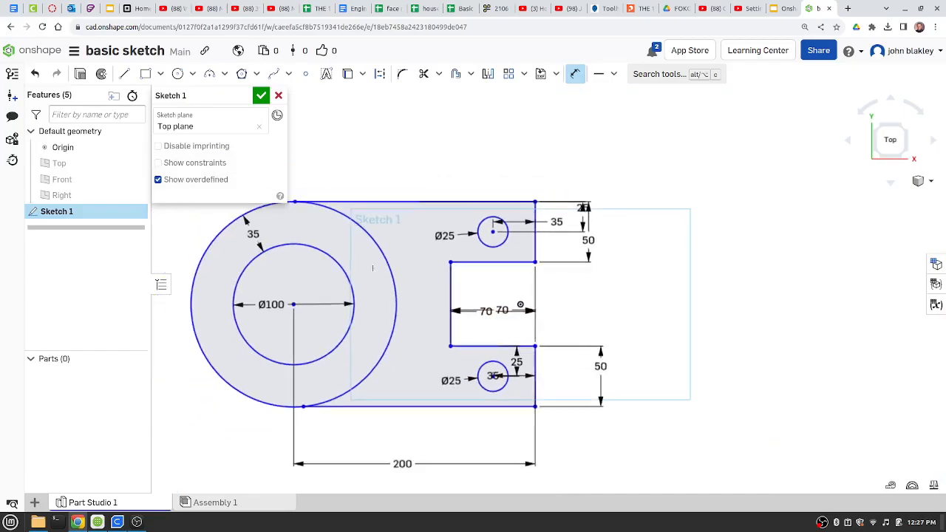
mouse_move(400, 244)
middle_down()
mouse_move(461, 249)
mouse_move(515, 214)
middle_up()
scroll(612, 221, up, 1)
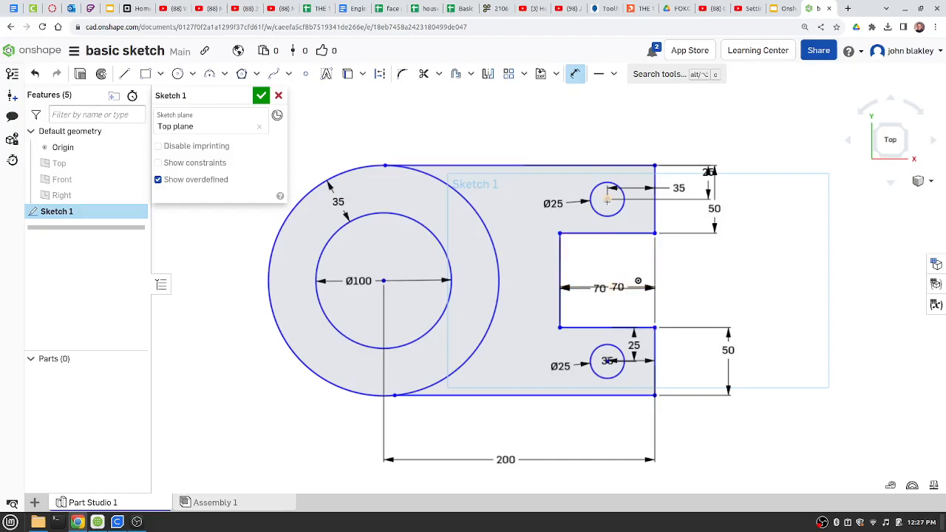
click(613, 74)
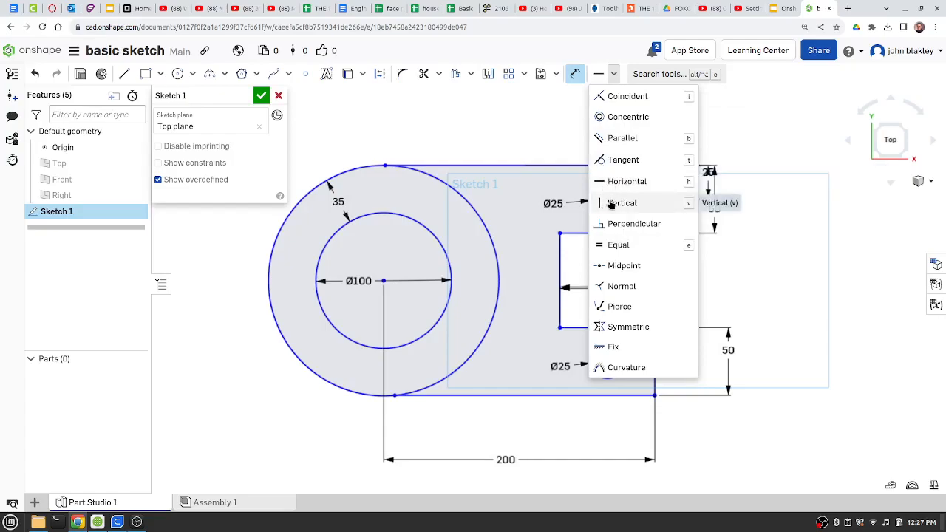
click(614, 74)
click(575, 75)
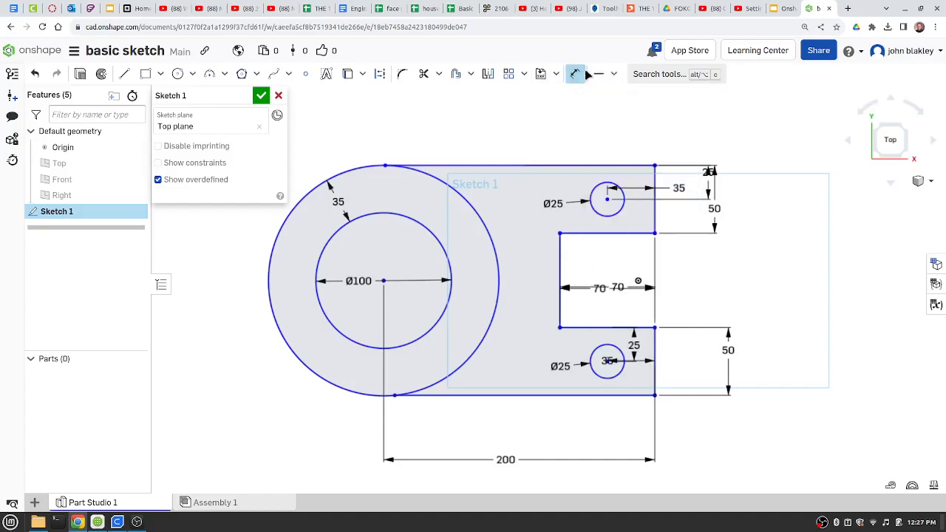
Turn on link sharing for the basic sketch document so anyone with the link can view it, and copy the document link
click(819, 50)
click(543, 302)
click(553, 331)
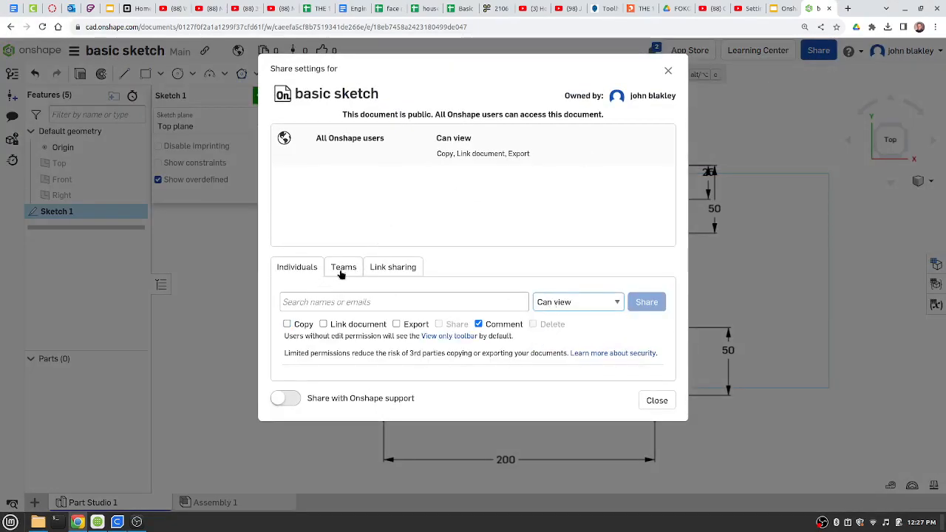
click(387, 269)
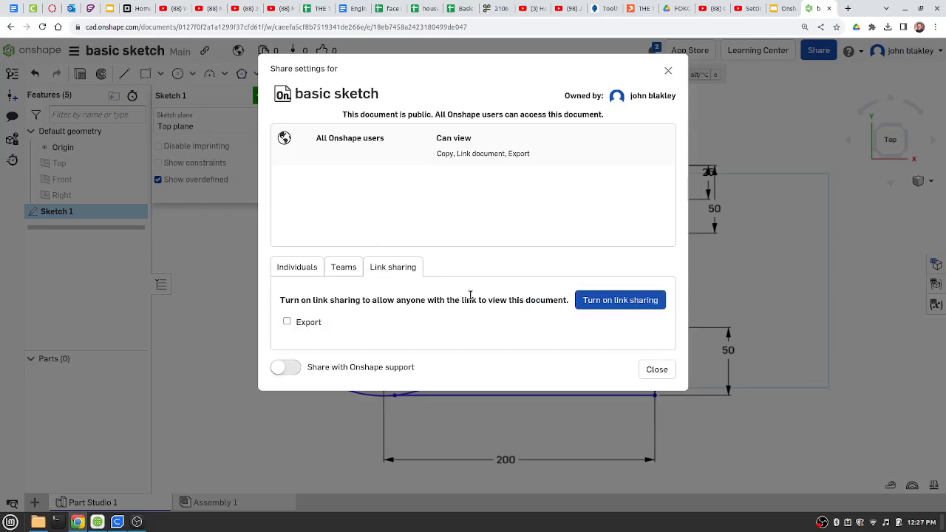
click(602, 299)
click(608, 318)
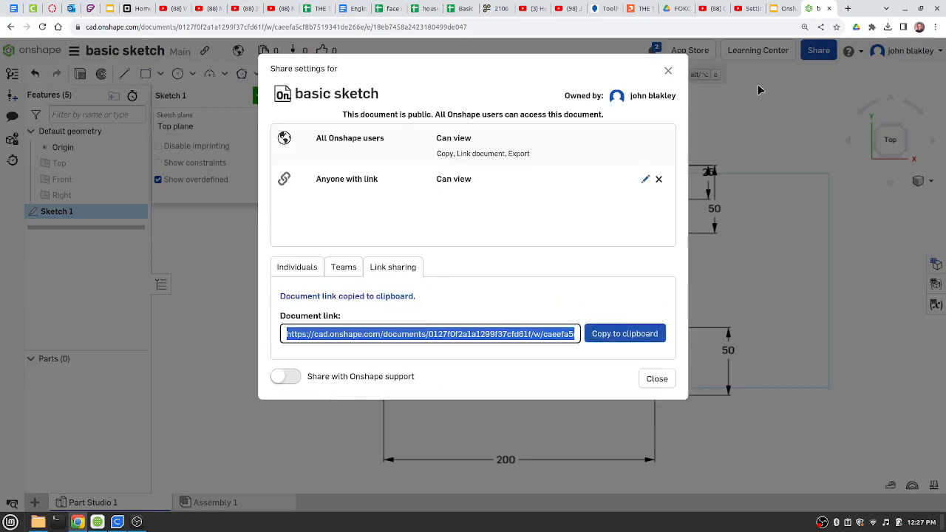
Switch to the Basic Sketching assignment in Google Slides and bring up the "Hand in Project Here" link
click(782, 8)
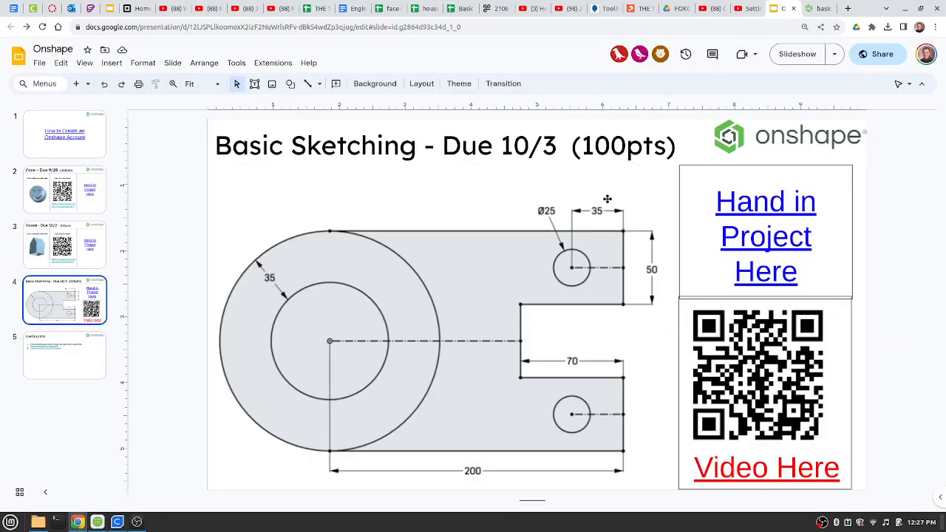
click(761, 233)
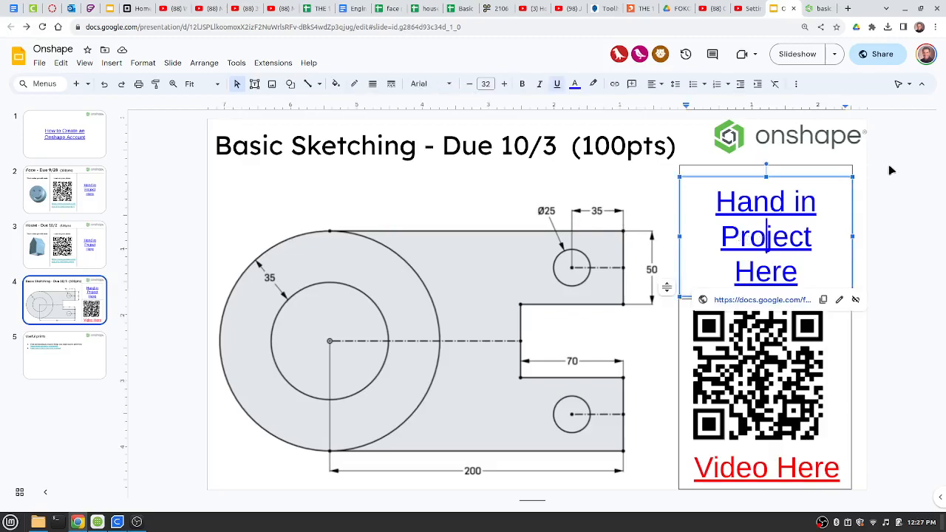